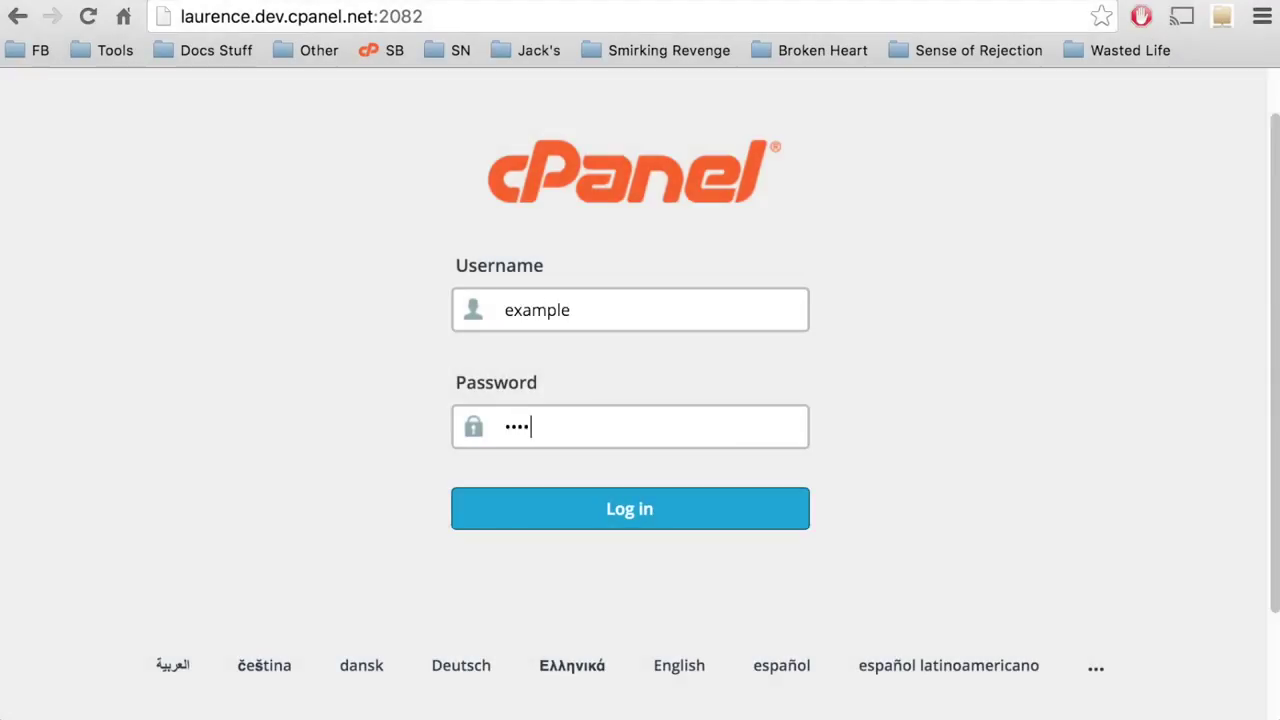
Log in to cPanel and open Global Email Filters from the Email section.
{"action": "left_click", "coordinate": [628, 508]}
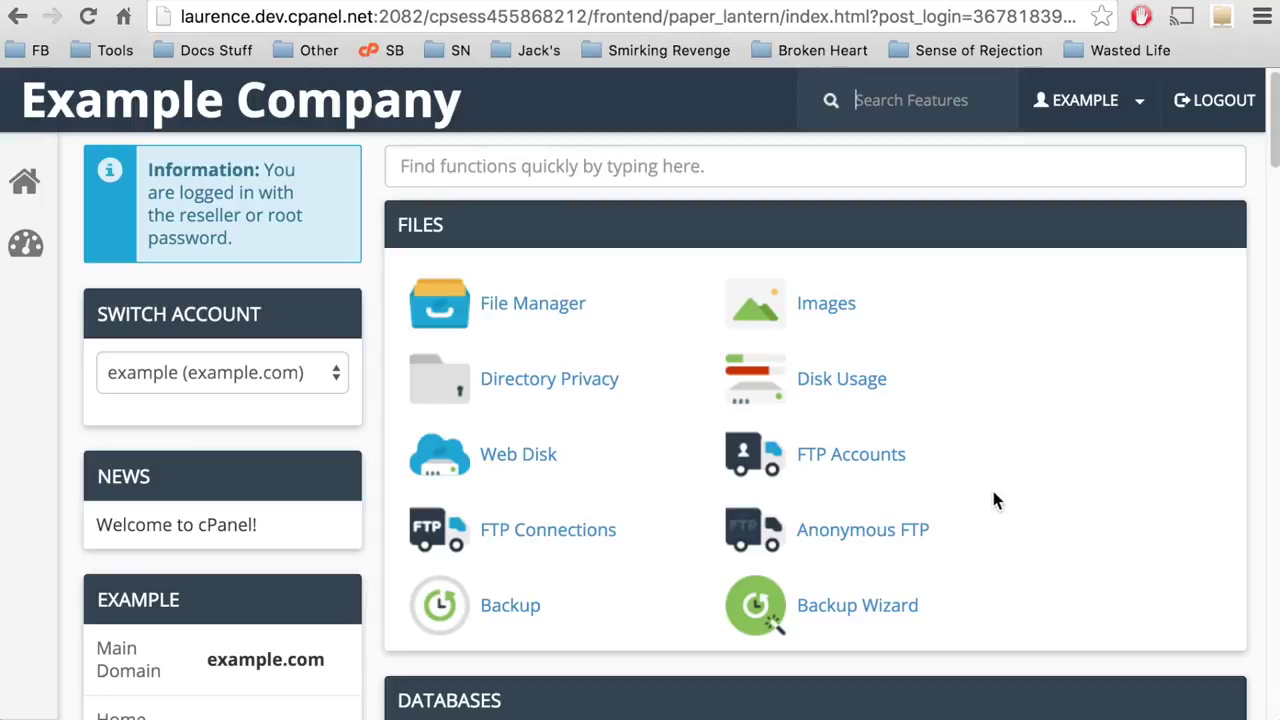
{"action": "scroll", "coordinate": [994, 500], "scroll_direction": "down", "scroll_amount": 5}
{"action": "scroll", "coordinate": [994, 491], "scroll_direction": "down", "scroll_amount": 9}
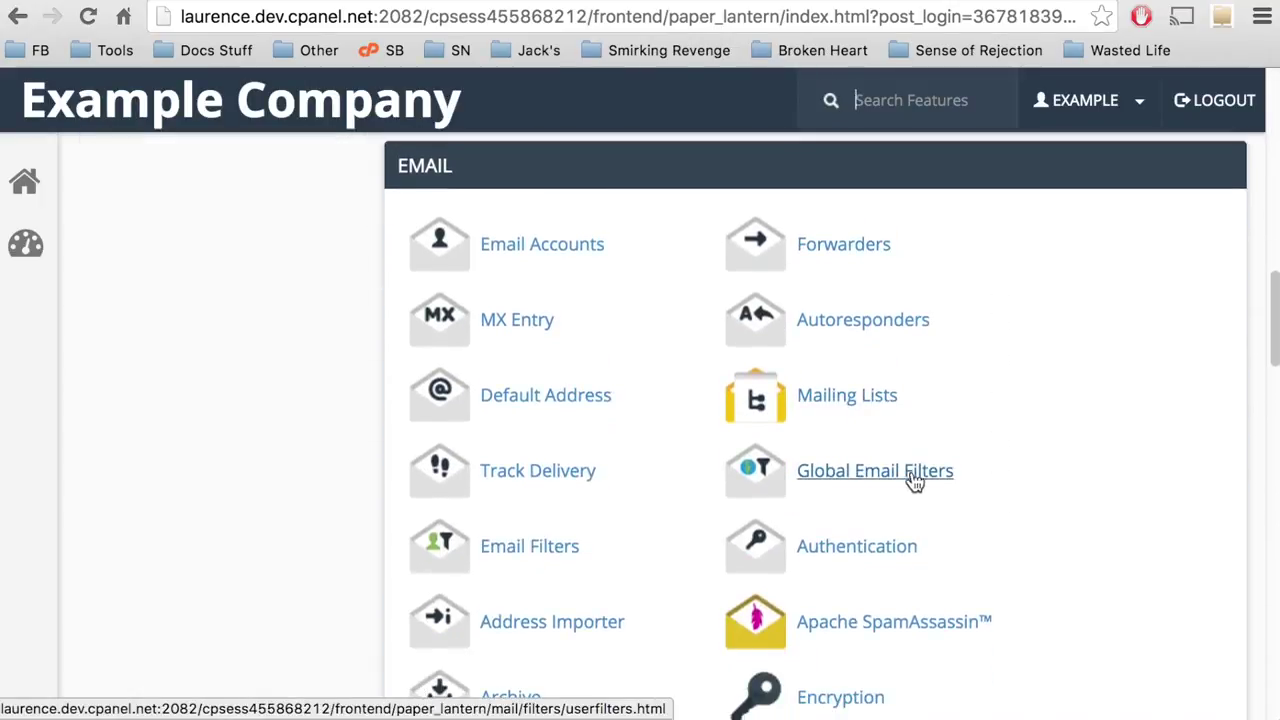
{"action": "left_click", "coordinate": [913, 482]}
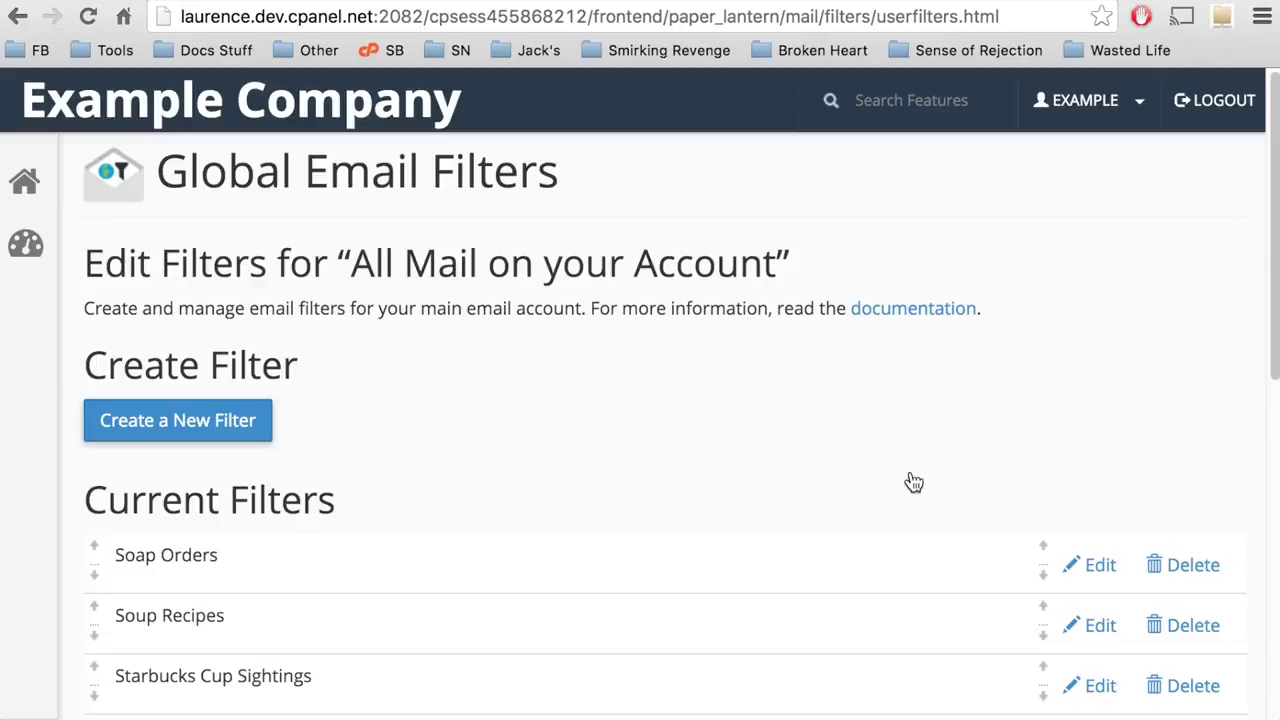
Rearrange the filters into the order Spoilers, Starbucks Cup Sightings, Soup Recipes, Soap Orders.
{"action": "scroll", "coordinate": [913, 482], "scroll_direction": "down", "scroll_amount": 3}
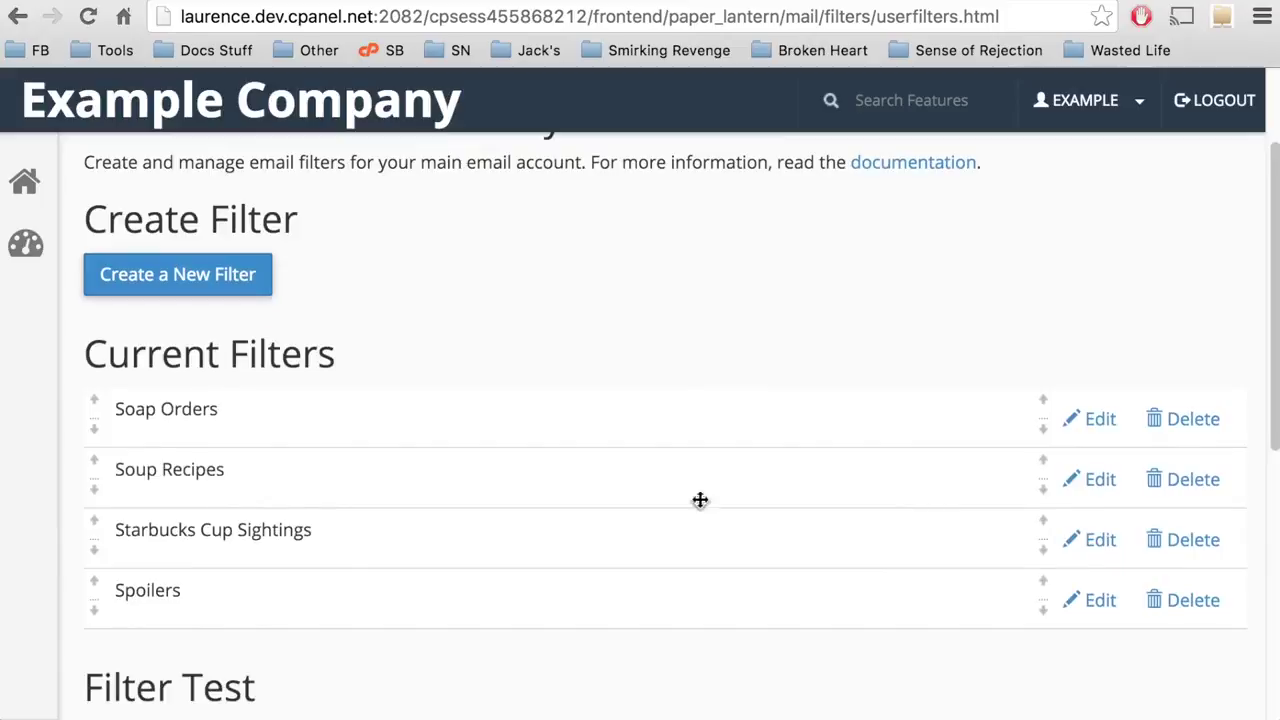
{"action": "left_click", "coordinate": [92, 430]}
{"action": "left_click", "coordinate": [94, 490]}
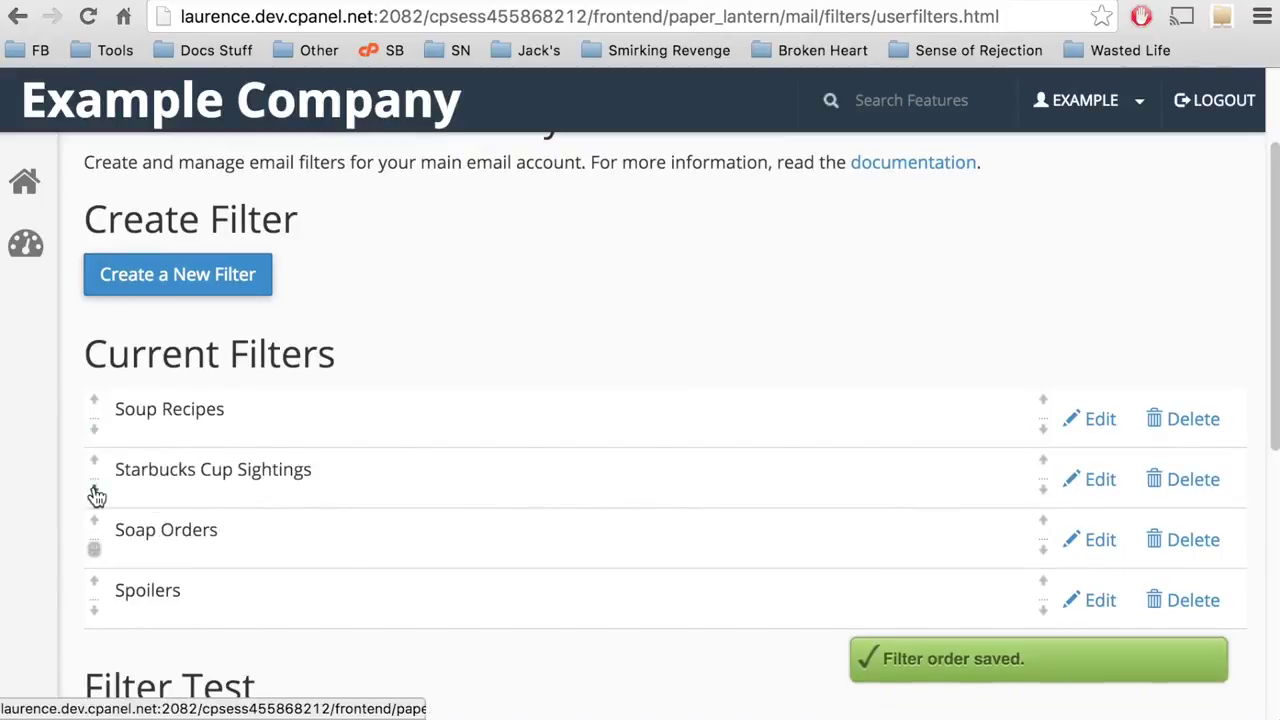
{"action": "left_click", "coordinate": [94, 584]}
{"action": "left_click_drag", "start_coordinate": [198, 405], "coordinate": [200, 480]}
{"action": "left_click_drag", "start_coordinate": [166, 534], "coordinate": [223, 411]}
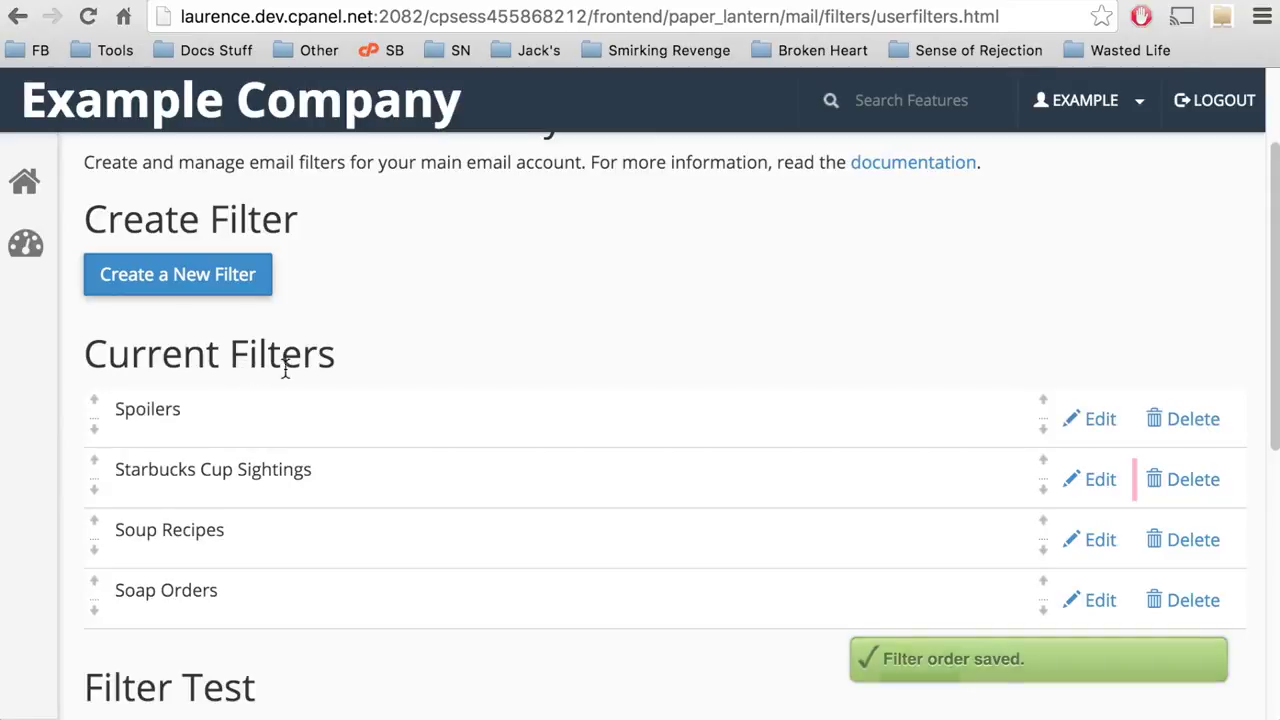
Start a new filter named 'Do not talk about Fight Club' whose first rule checks the Subject.
{"action": "left_click", "coordinate": [188, 274]}
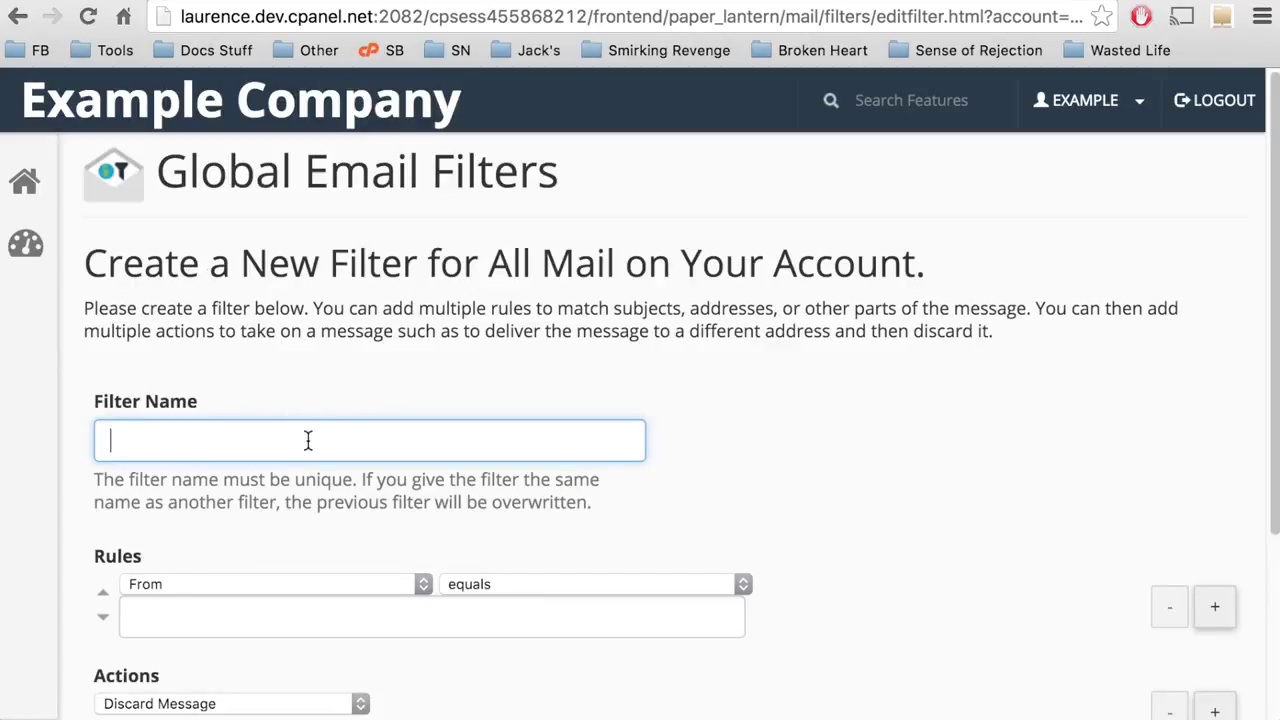
{"action": "type", "text": "Do not talk about Fight Club"}
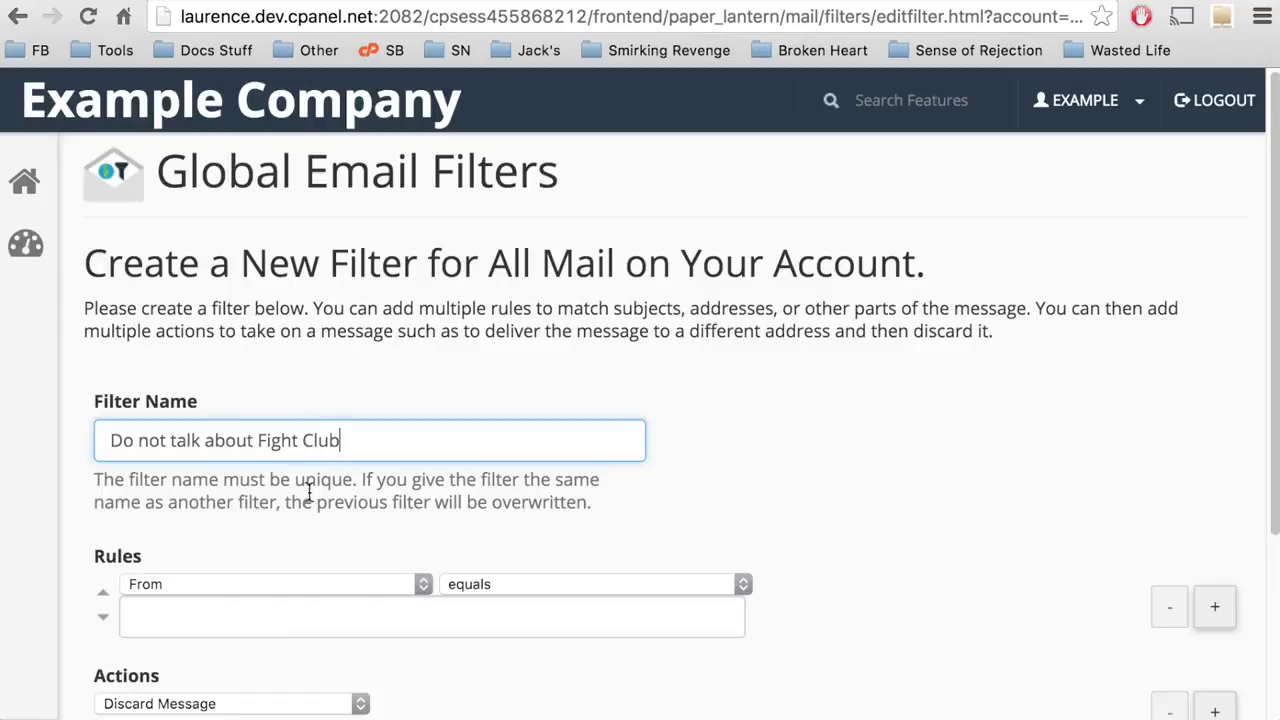
{"action": "left_click", "coordinate": [286, 584]}
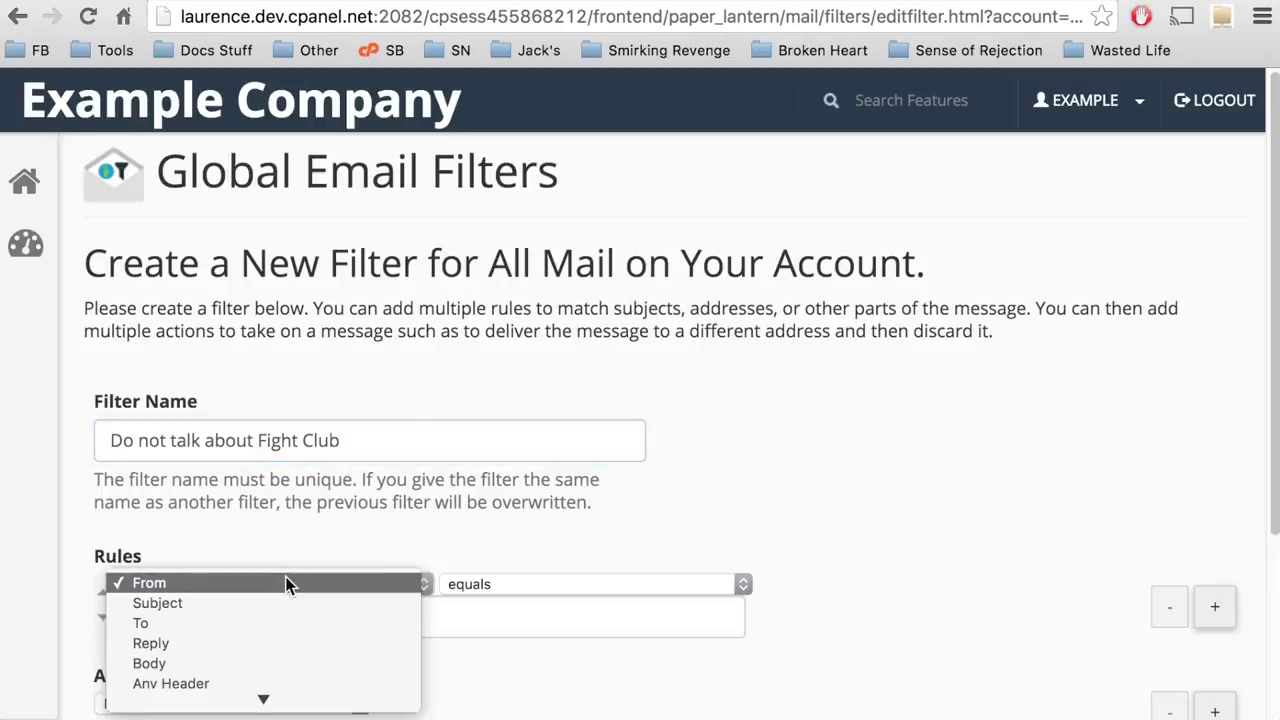
{"action": "scroll", "coordinate": [286, 584], "scroll_direction": "down", "scroll_amount": 3}
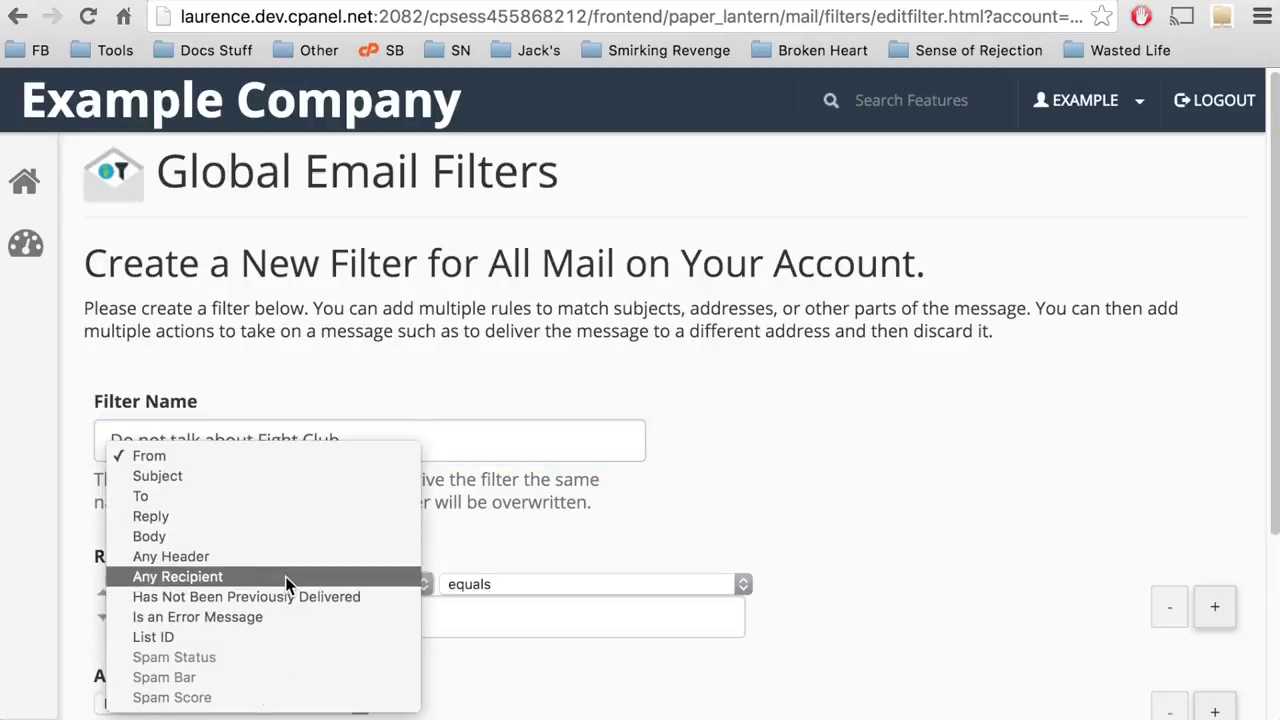
{"action": "left_click", "coordinate": [284, 474]}
Make the rule match subjects containing 'Fight Club' and add a second rule.
{"action": "left_click", "coordinate": [478, 584]}
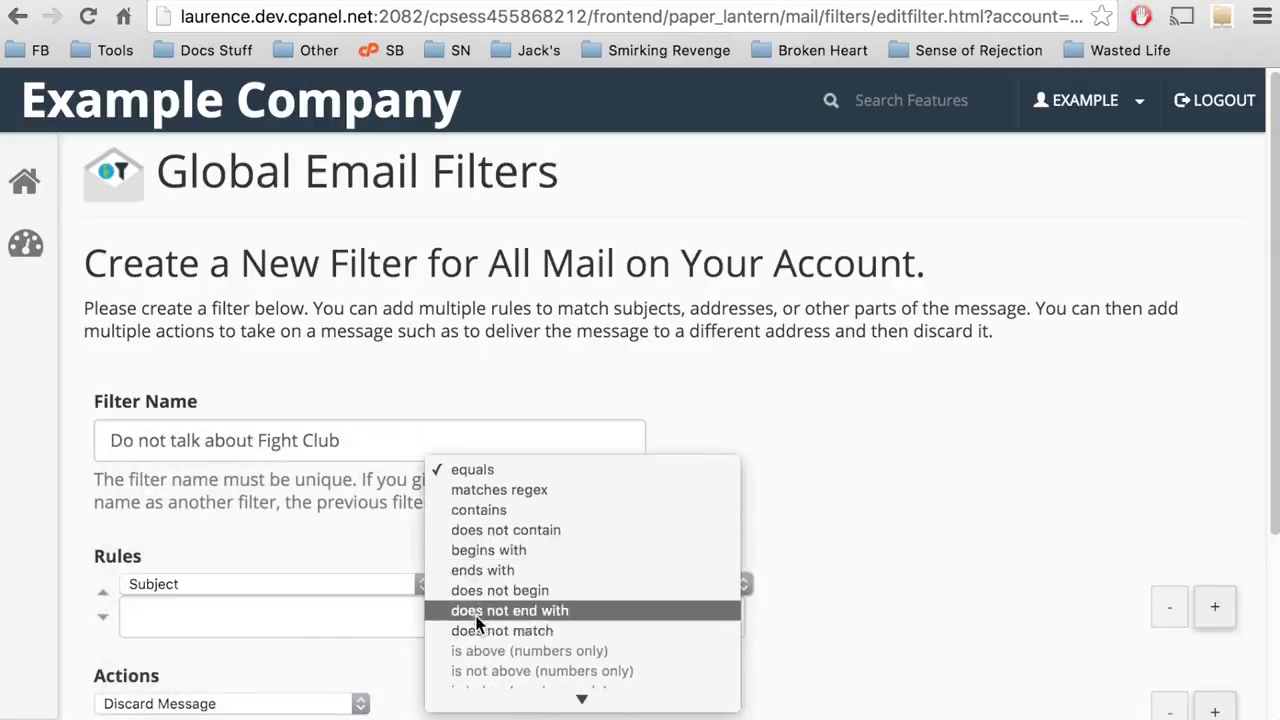
{"action": "left_click", "coordinate": [479, 497]}
{"action": "left_click", "coordinate": [479, 630]}
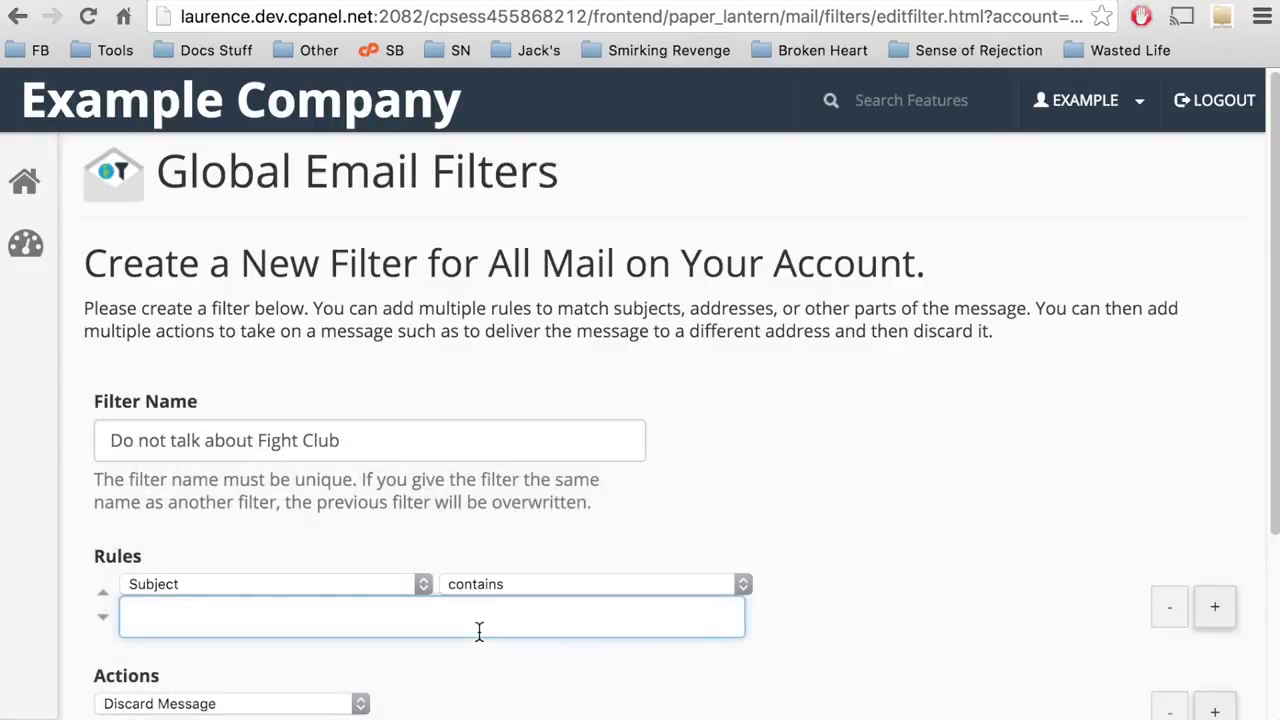
{"action": "type", "text": "Fight Club"}
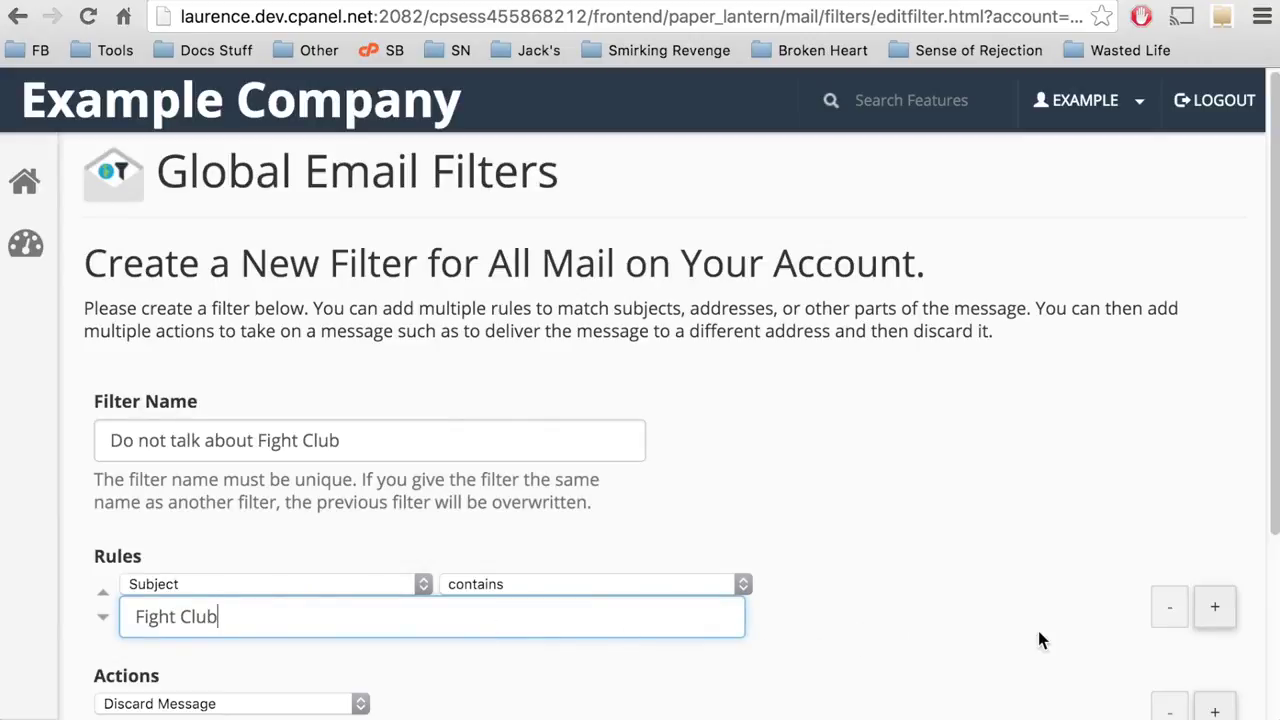
{"action": "left_click", "coordinate": [1219, 609]}
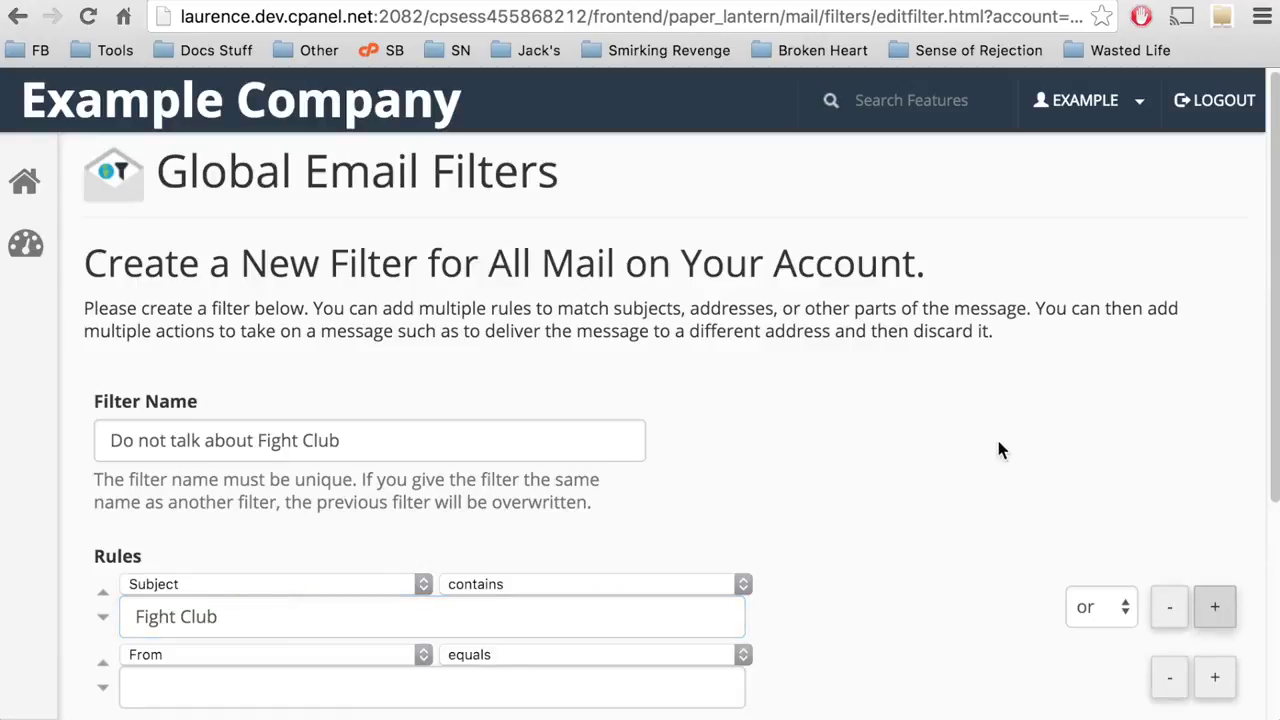
Set the second rule to Body contains 'Fight Club', joined to the first rule with or.
{"action": "scroll", "coordinate": [993, 446], "scroll_direction": "down", "scroll_amount": 2}
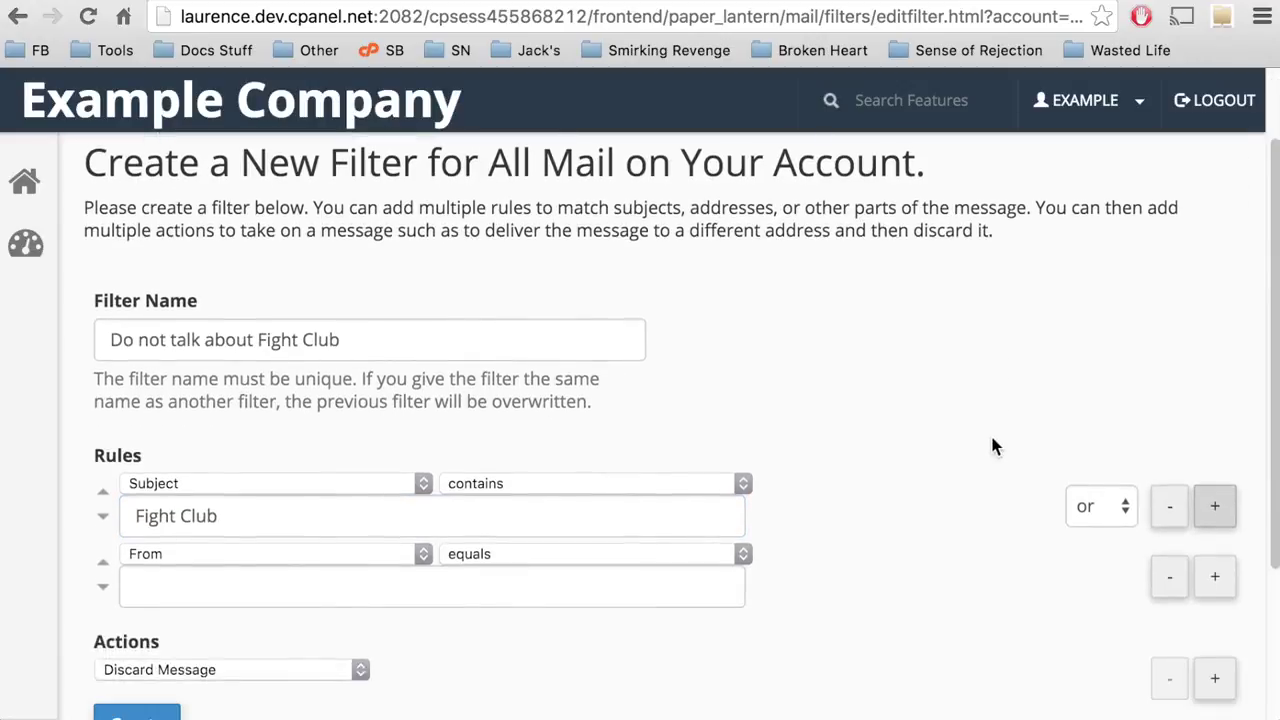
{"action": "scroll", "coordinate": [990, 440], "scroll_direction": "down", "scroll_amount": 1}
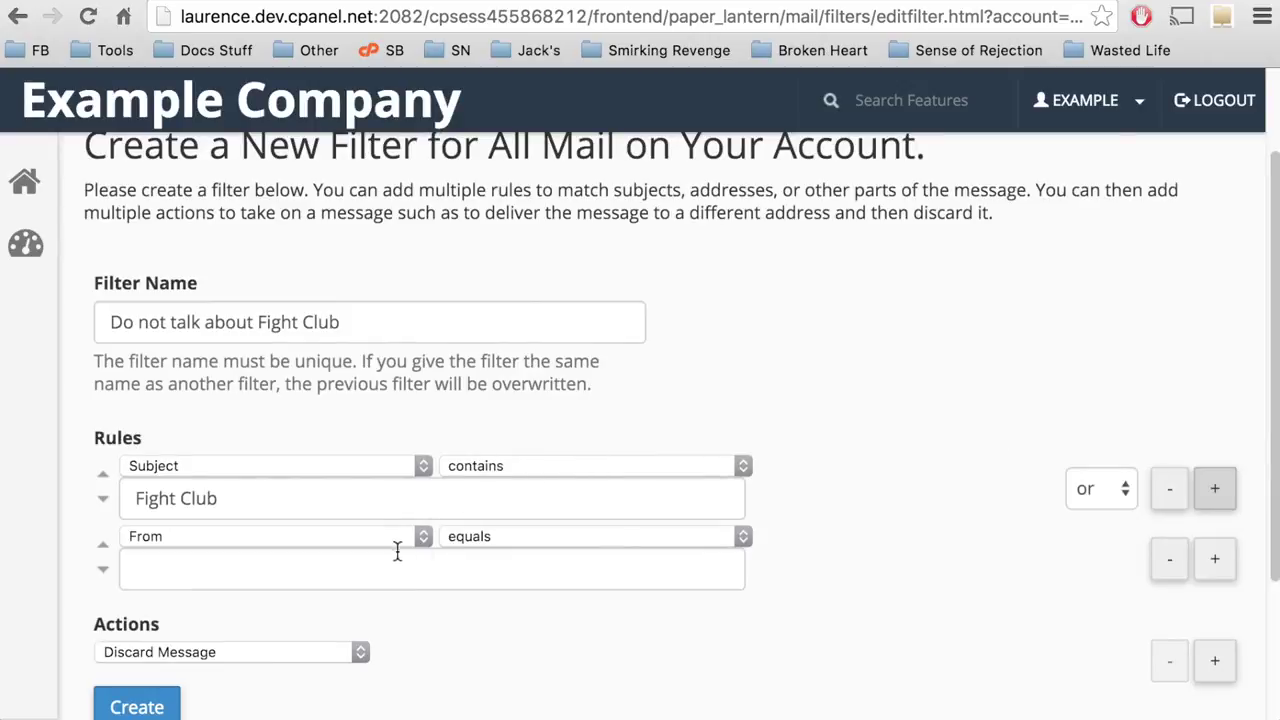
{"action": "left_click", "coordinate": [400, 536]}
{"action": "left_click", "coordinate": [400, 611]}
{"action": "left_click", "coordinate": [498, 539]}
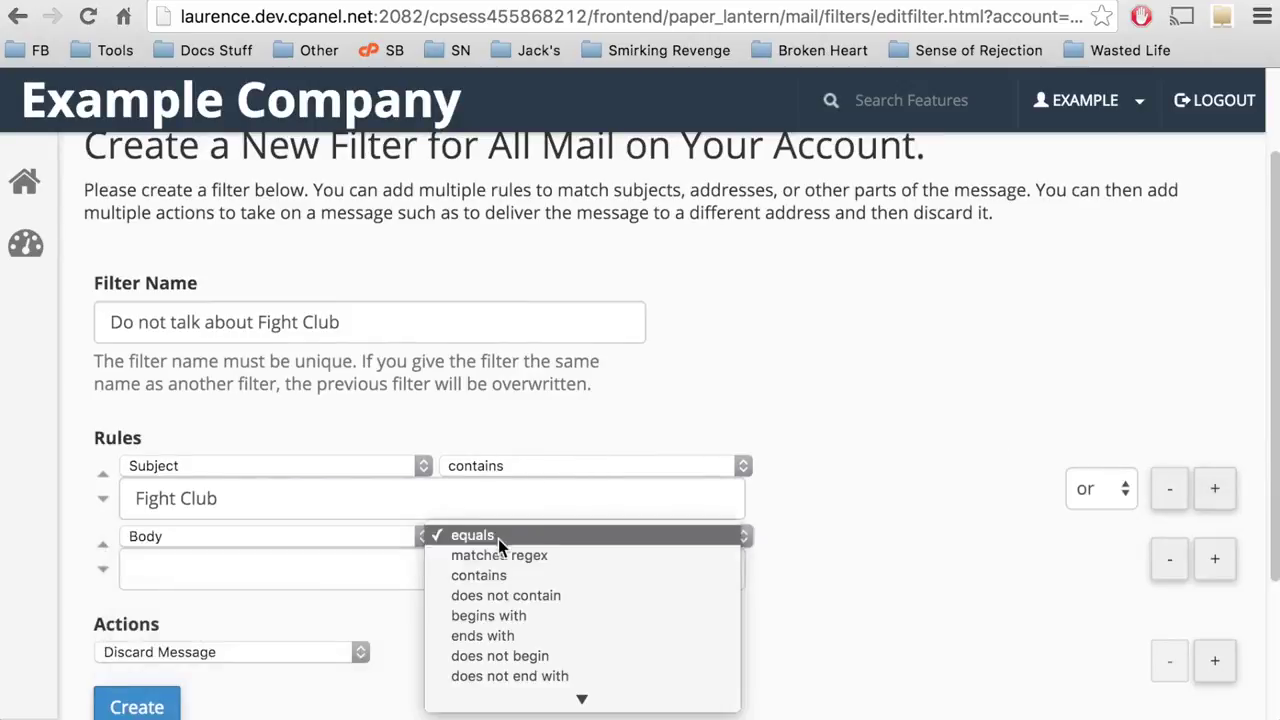
{"action": "left_click", "coordinate": [480, 575]}
{"action": "left_click", "coordinate": [489, 574]}
{"action": "type", "text": "Fight Clu"}
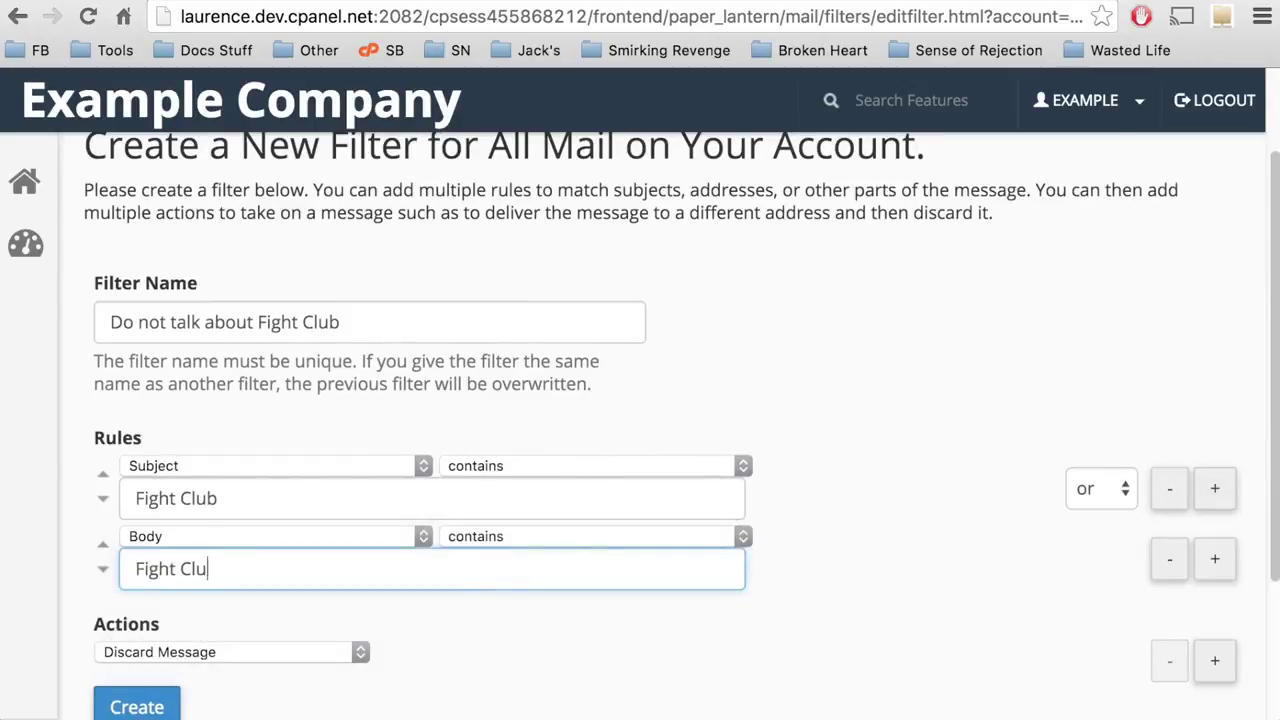
{"action": "type", "text": "b"}
{"action": "left_click", "coordinate": [1093, 488]}
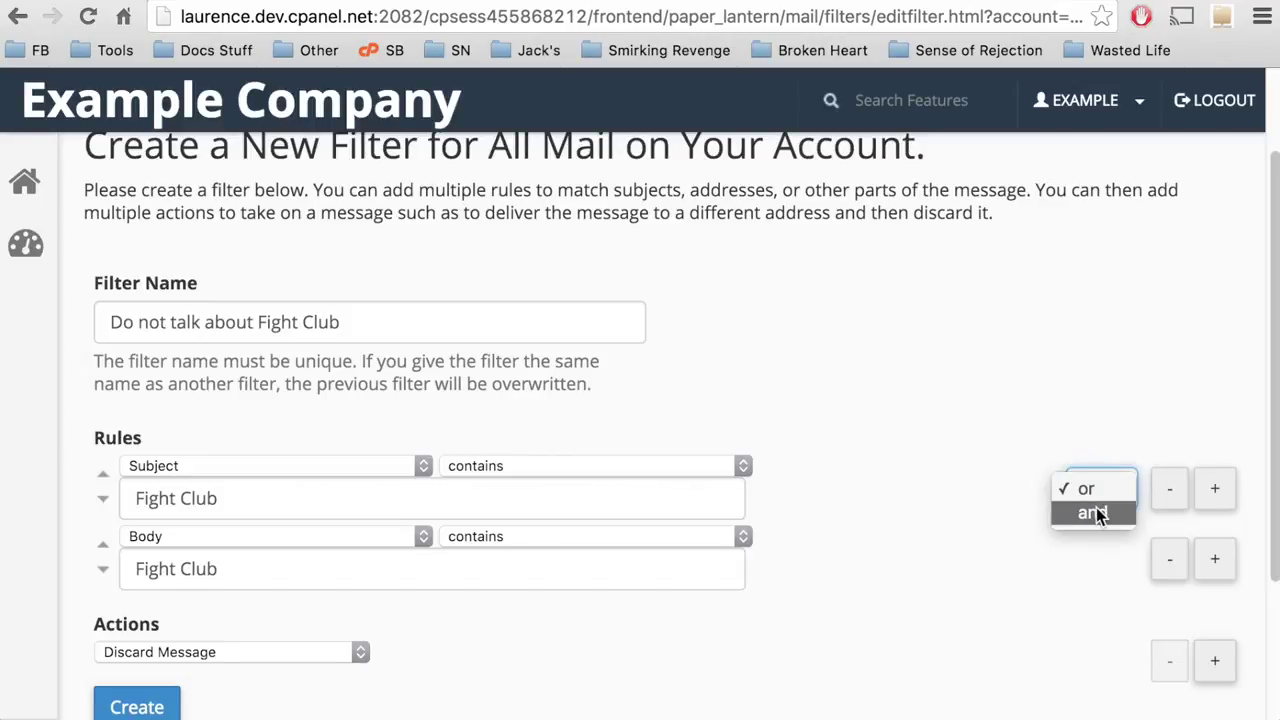
{"action": "left_click", "coordinate": [1096, 492]}
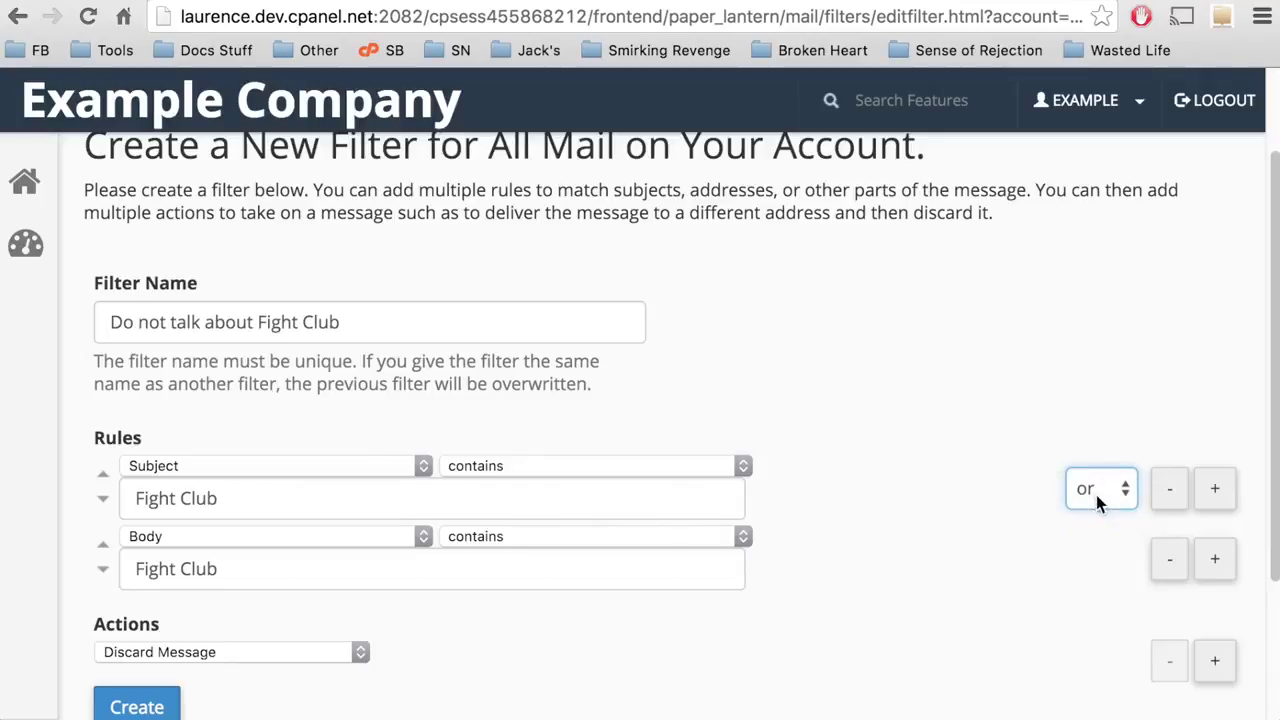
{"action": "scroll", "coordinate": [790, 587], "scroll_direction": "down", "scroll_amount": 2}
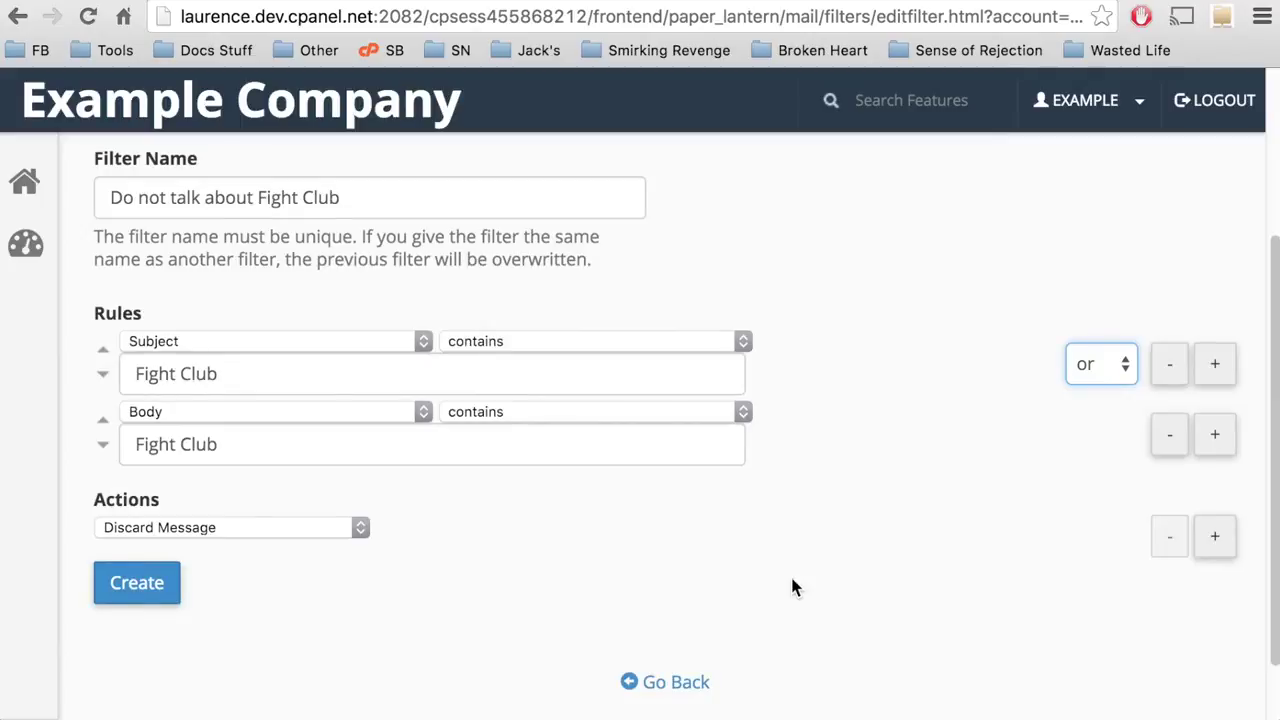
Keep Discard Message as the action and add Stop Processing Rules as a second action.
{"action": "left_click", "coordinate": [303, 530]}
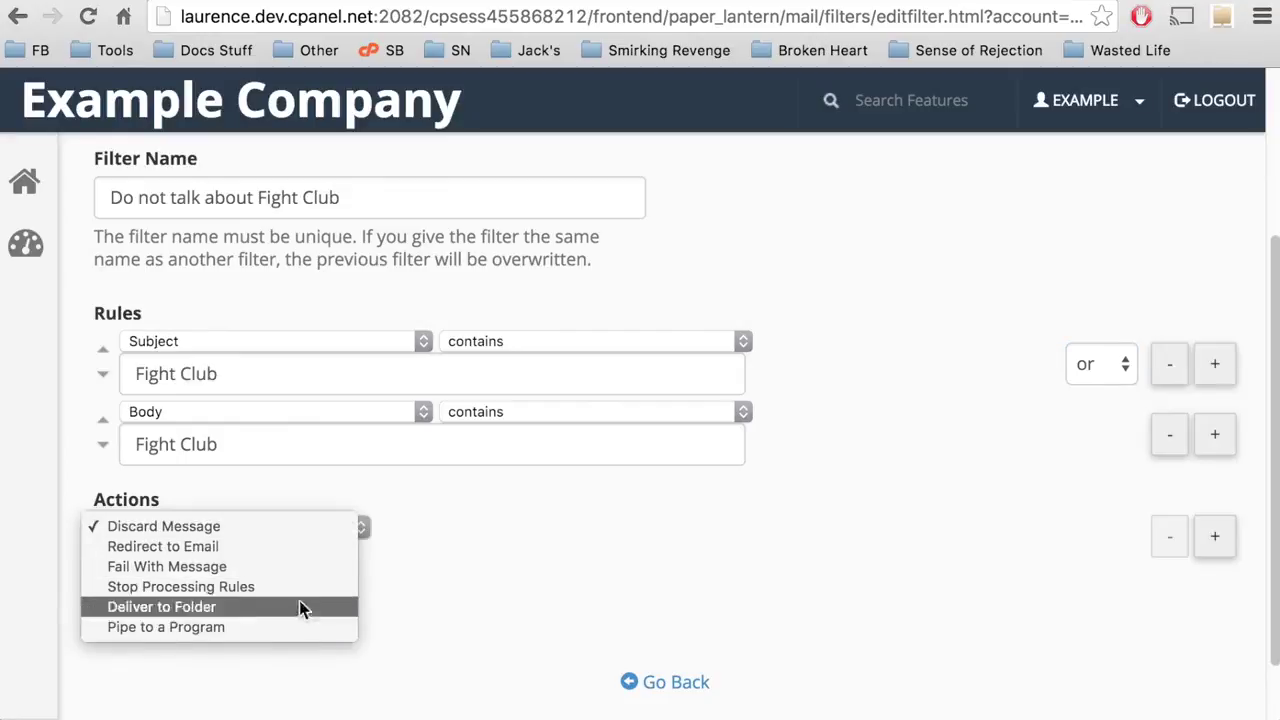
{"action": "left_click", "coordinate": [299, 532]}
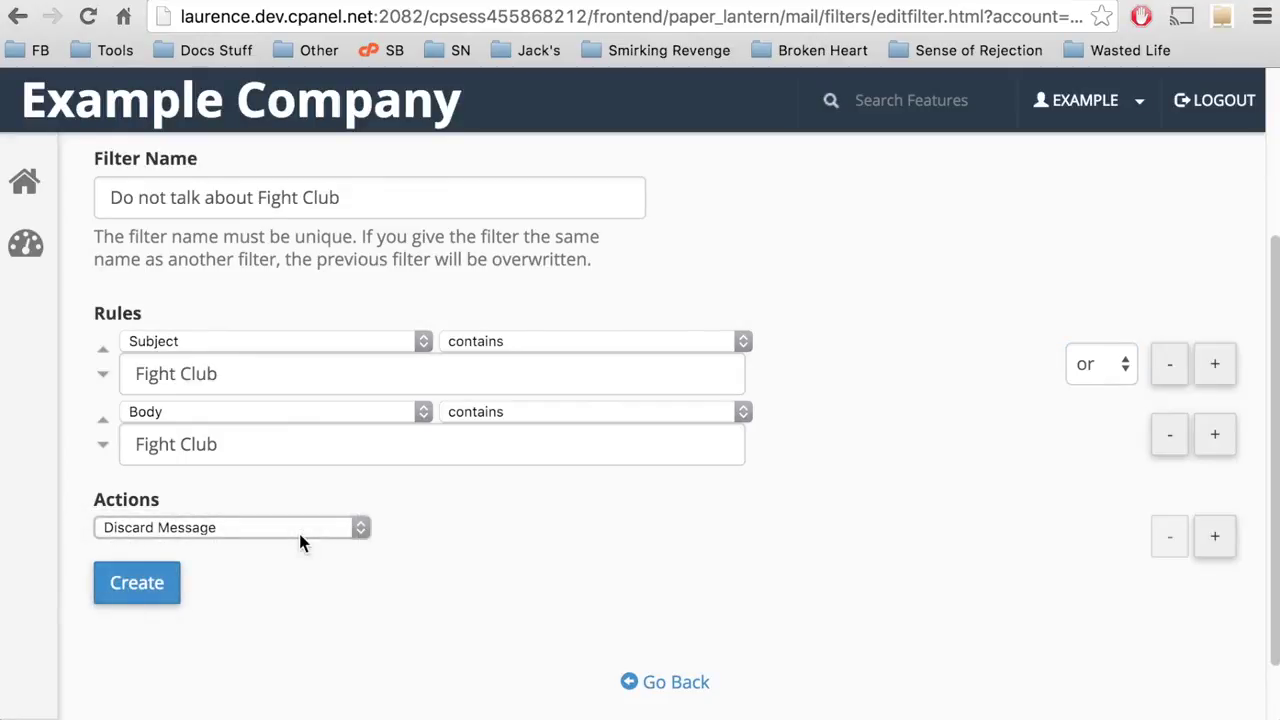
{"action": "left_click", "coordinate": [1215, 537]}
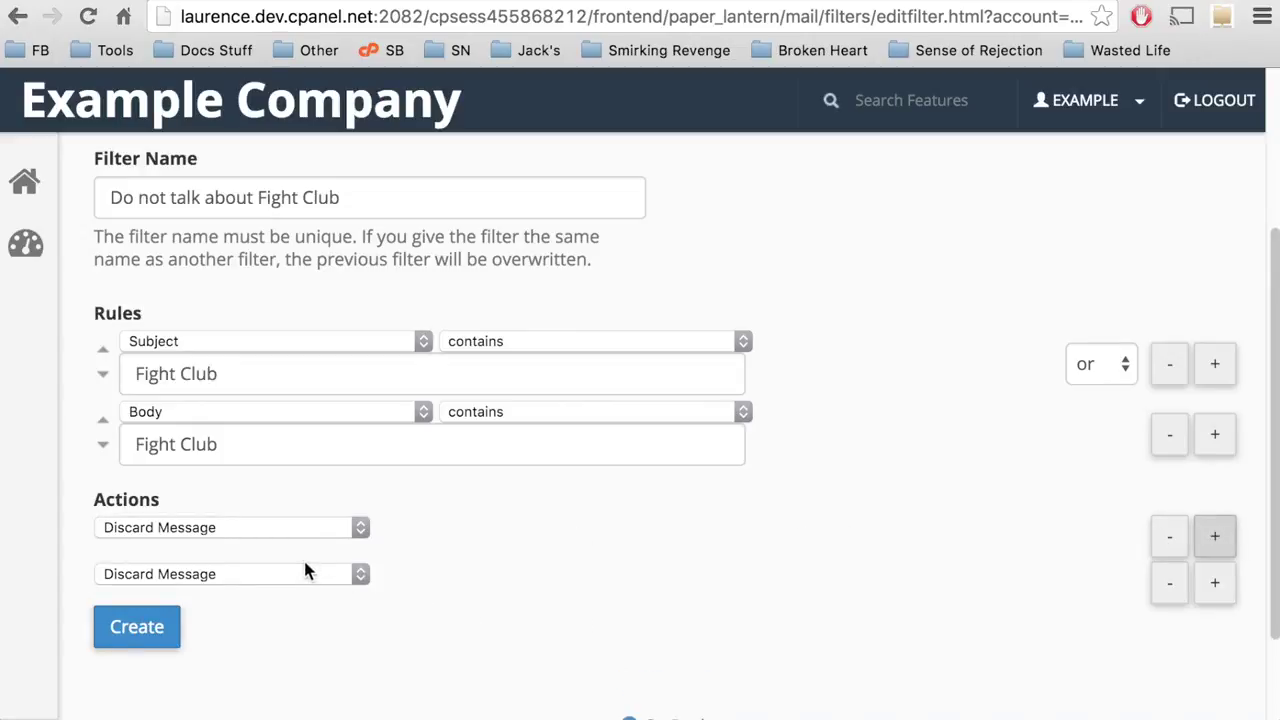
{"action": "left_click", "coordinate": [305, 570]}
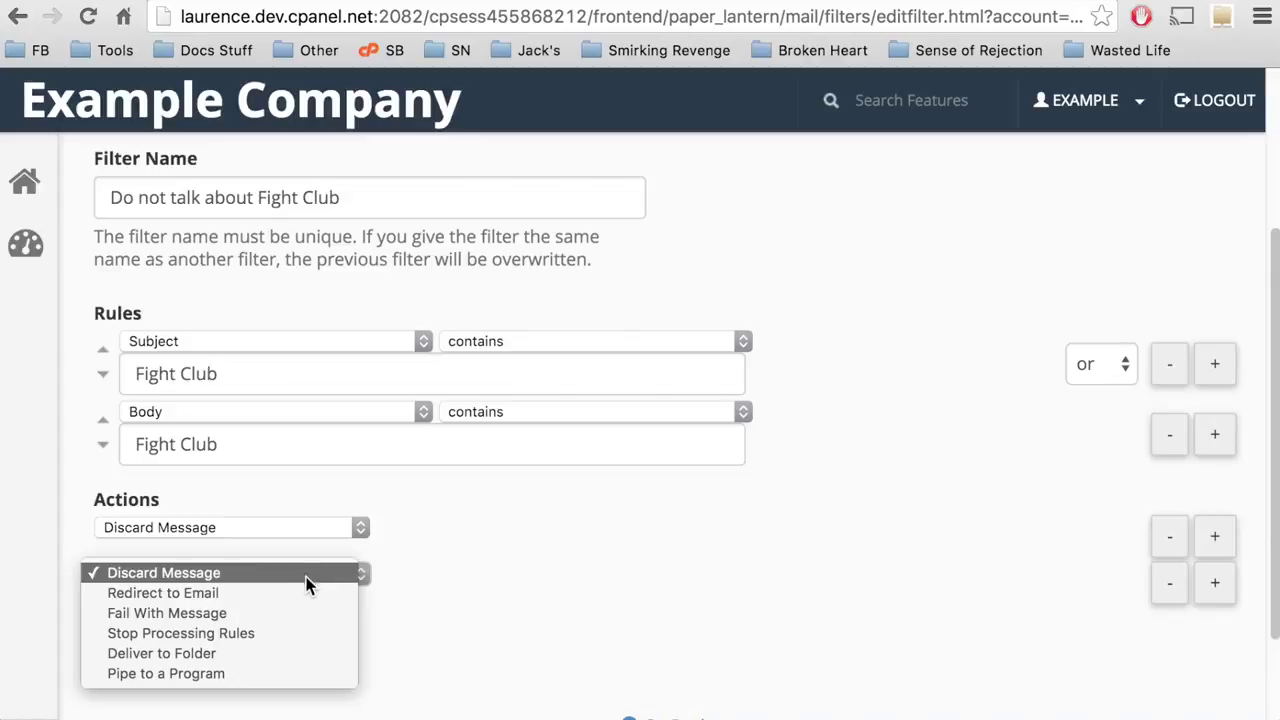
{"action": "left_click", "coordinate": [308, 628]}
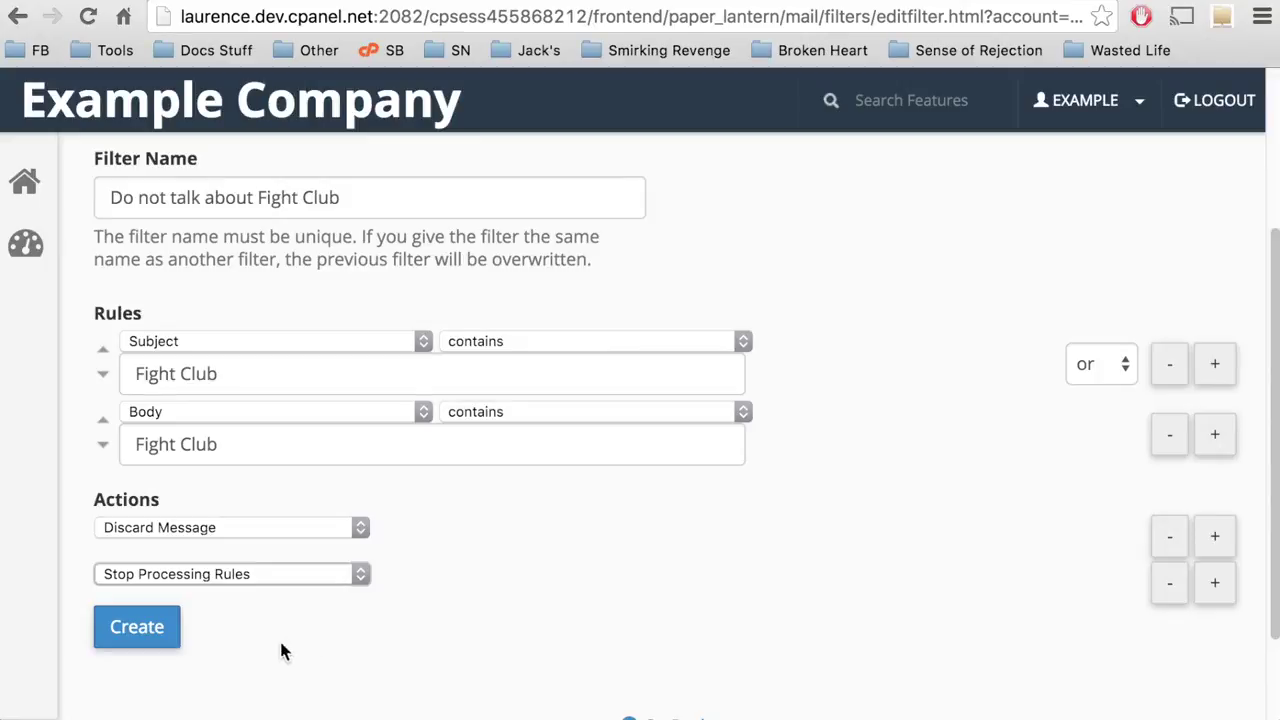
Create the 'Do not talk about Fight Club' filter and go back to the filters list.
{"action": "left_click", "coordinate": [145, 640]}
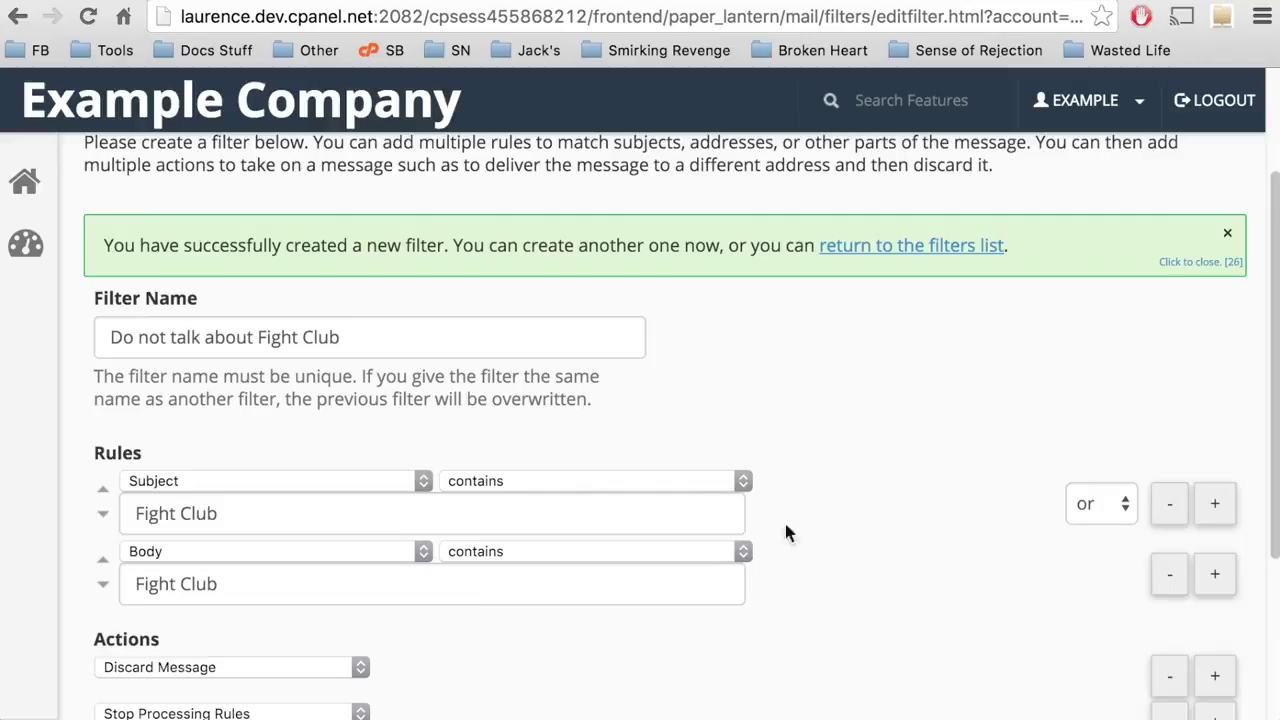
{"action": "left_click", "coordinate": [687, 480]}
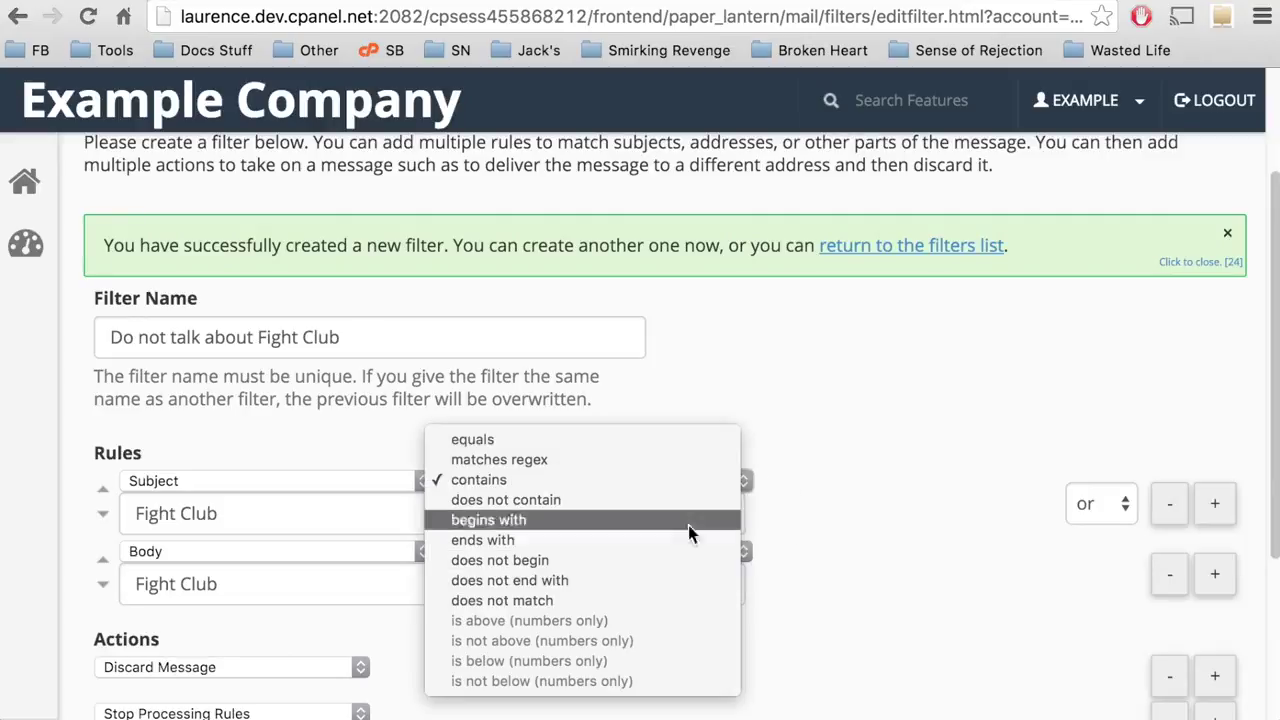
{"action": "left_click", "coordinate": [852, 562]}
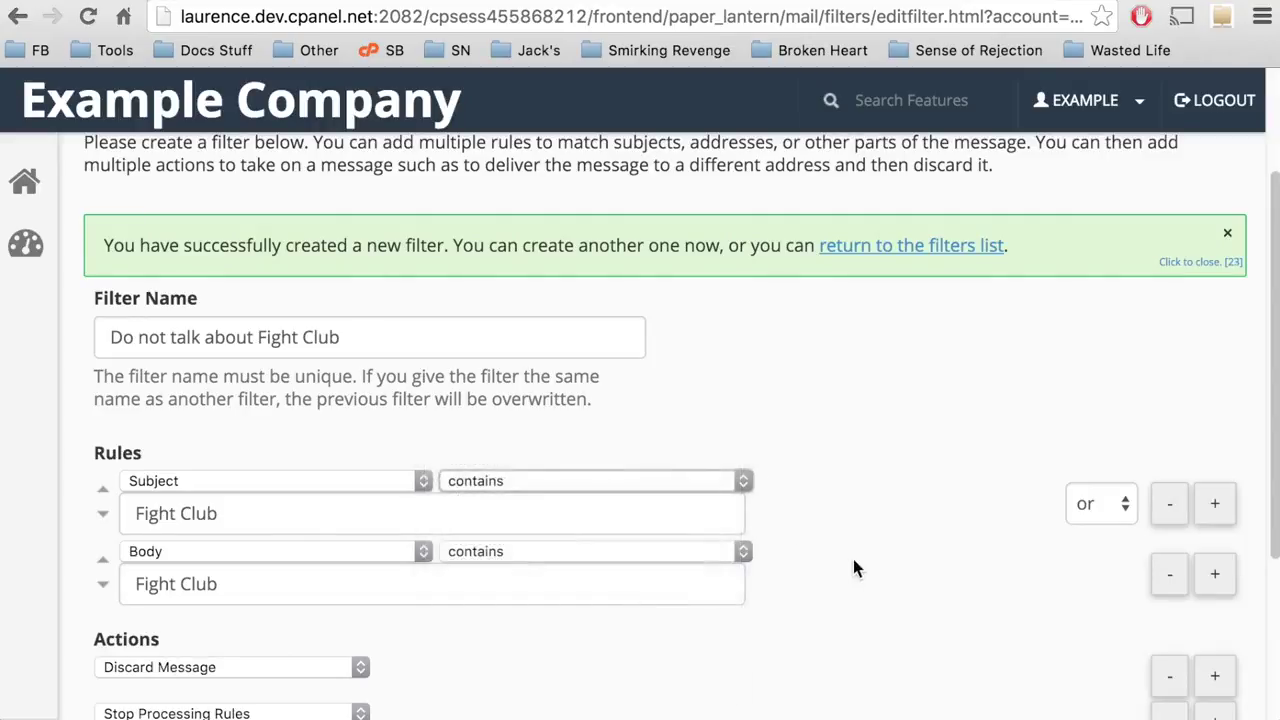
{"action": "left_click", "coordinate": [601, 601]}
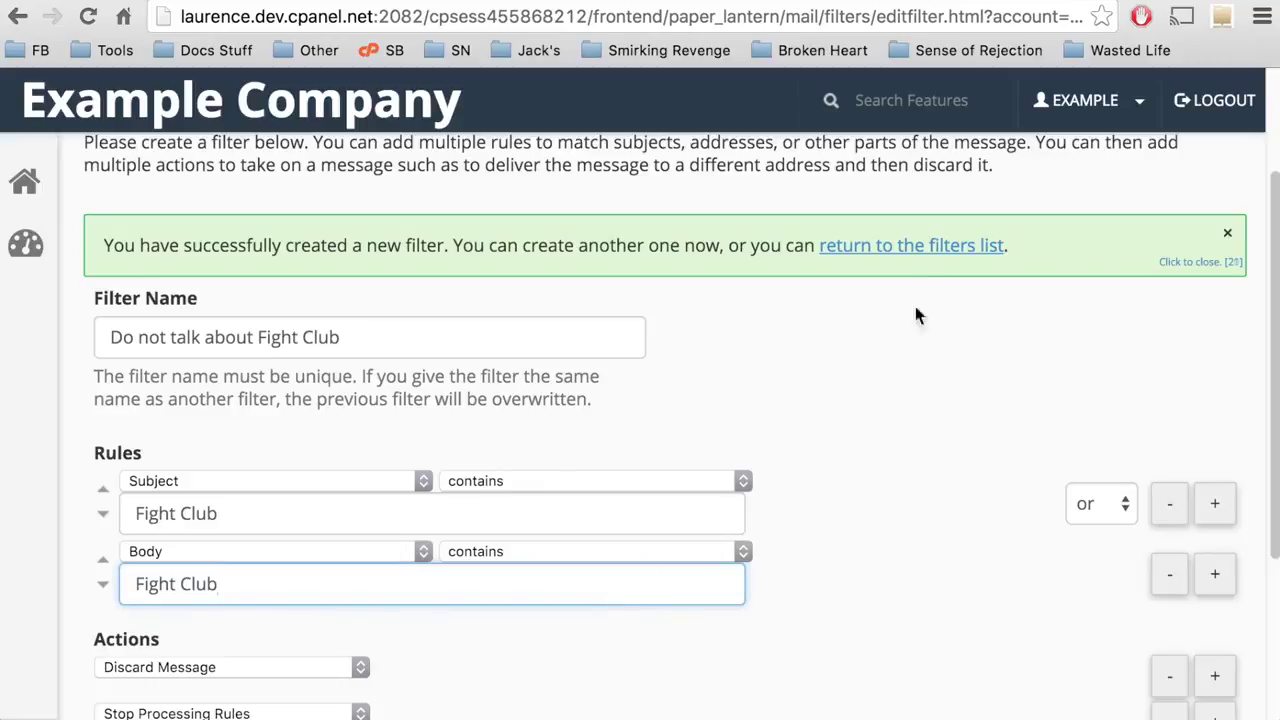
{"action": "left_click", "coordinate": [928, 256]}
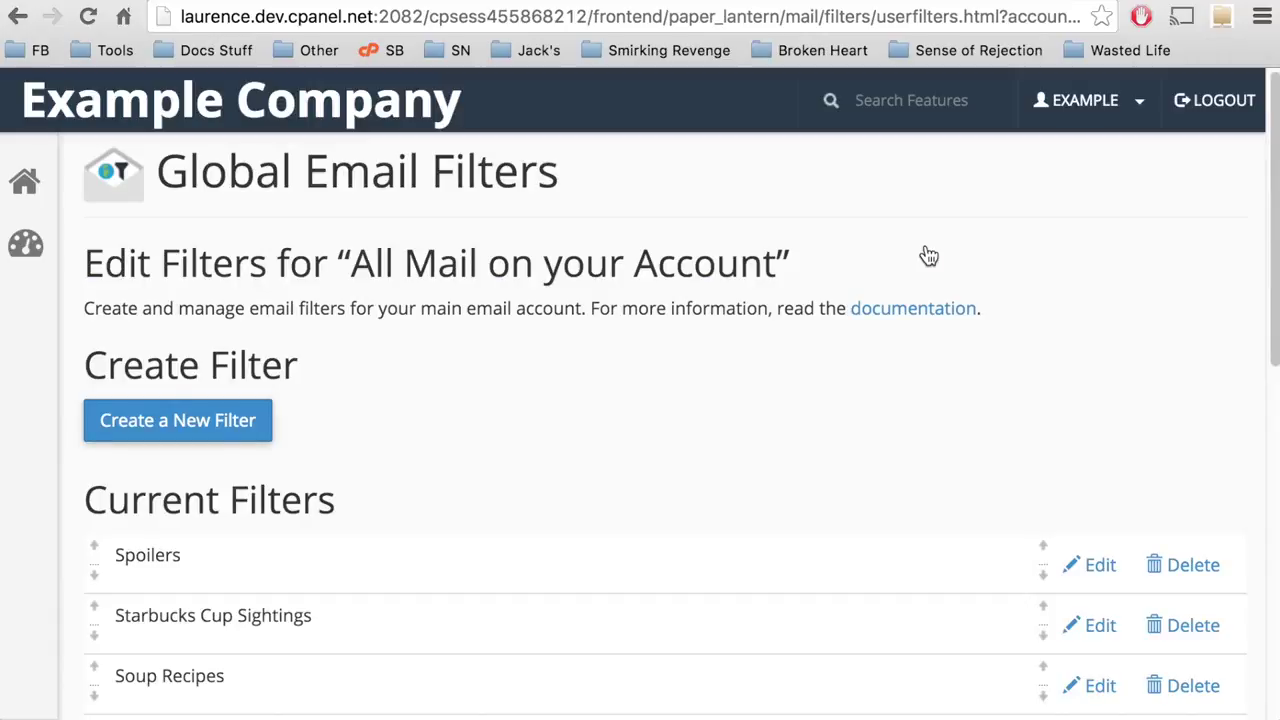
Test a message with the subject changed from 'test' to 'Fight Club' and review the trace results.
{"action": "scroll", "coordinate": [928, 256], "scroll_direction": "down", "scroll_amount": 5}
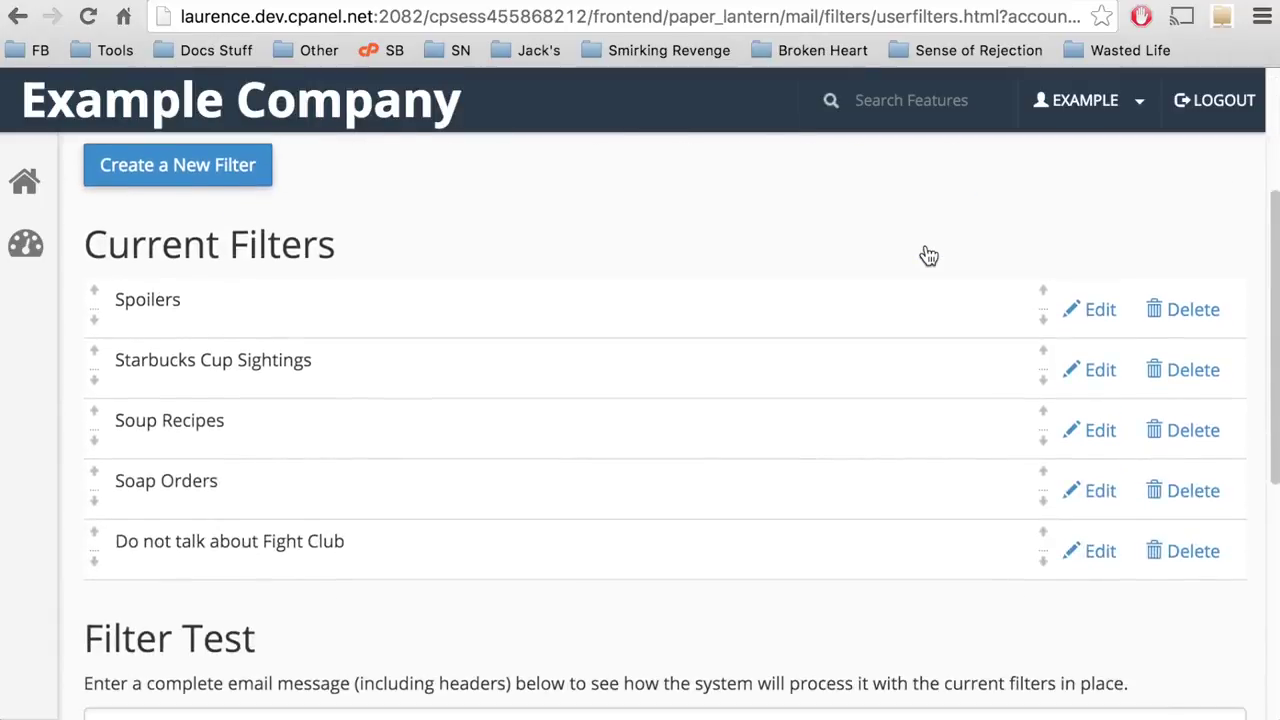
{"action": "scroll", "coordinate": [928, 256], "scroll_direction": "down", "scroll_amount": 1}
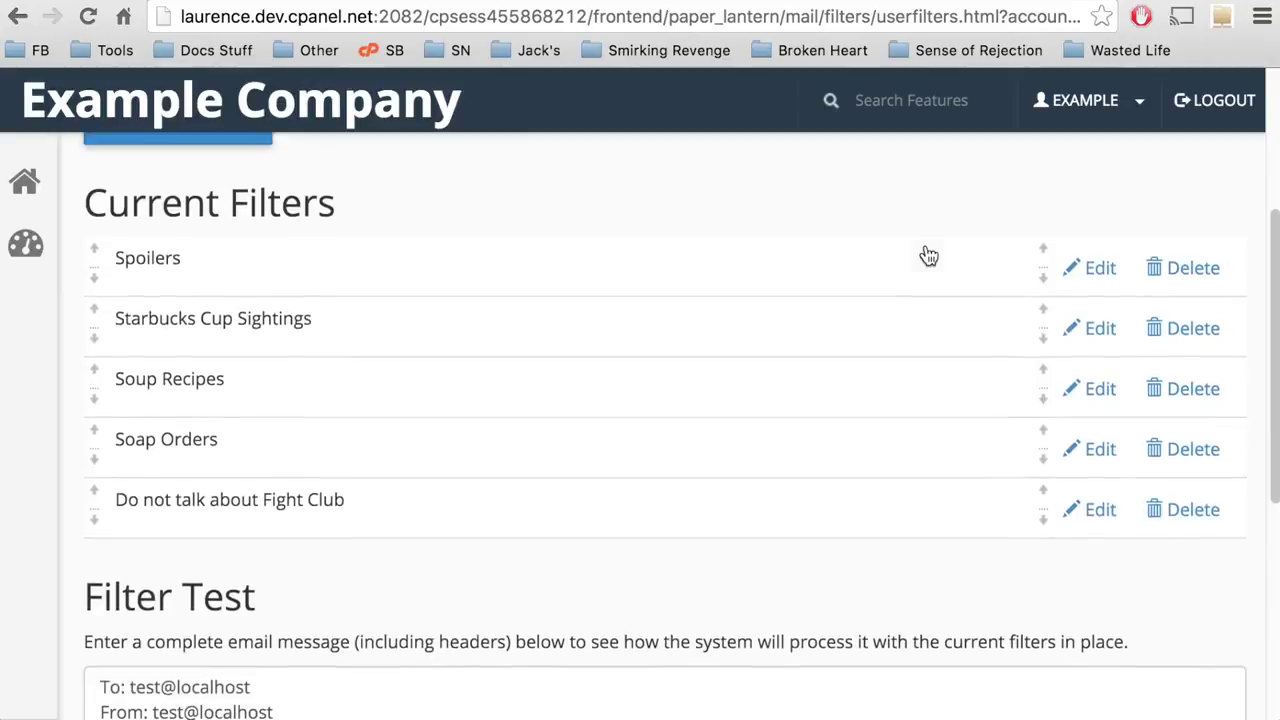
{"action": "scroll", "coordinate": [928, 256], "scroll_direction": "down", "scroll_amount": 2}
{"action": "scroll", "coordinate": [928, 256], "scroll_direction": "down", "scroll_amount": 1}
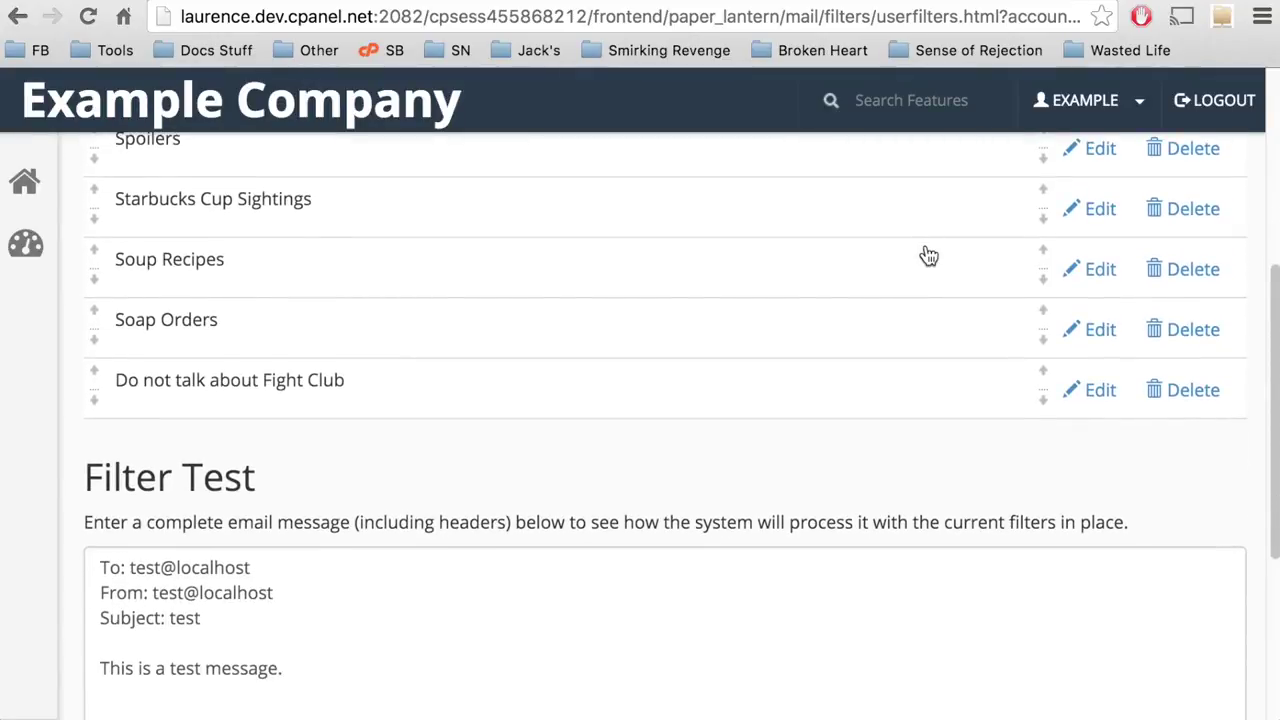
{"action": "scroll", "coordinate": [928, 256], "scroll_direction": "down", "scroll_amount": 1}
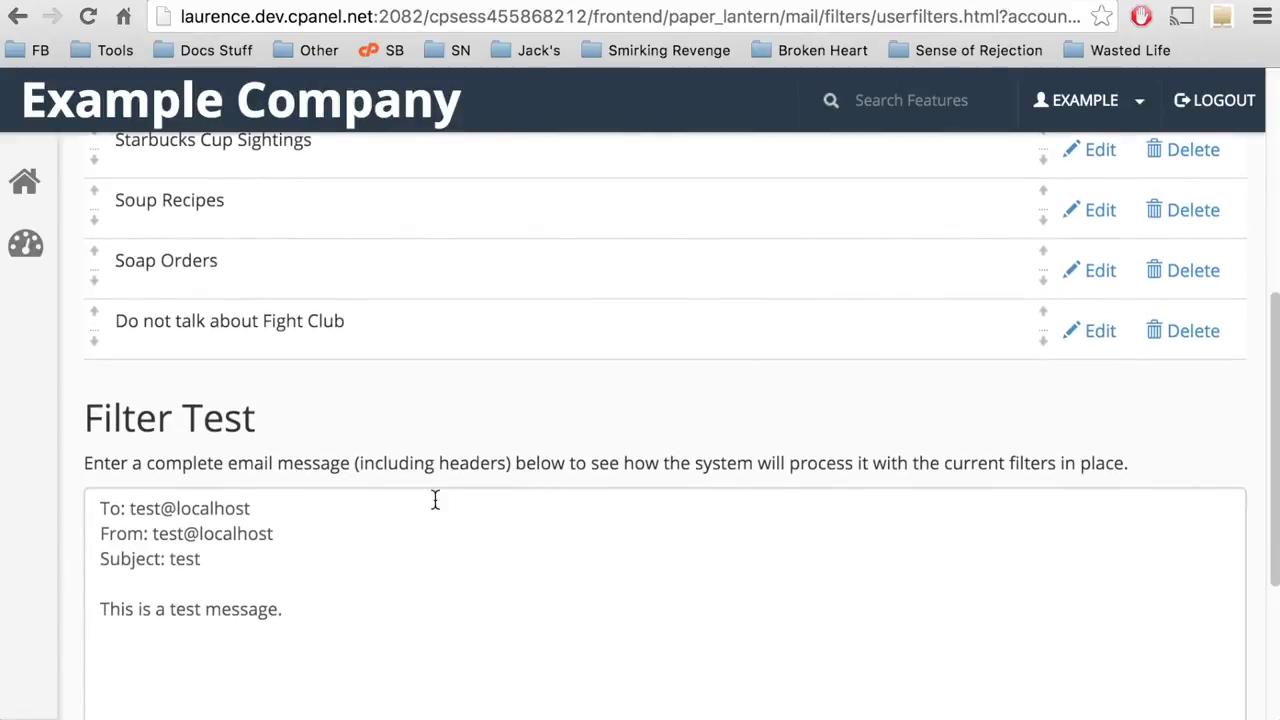
{"action": "double_click", "coordinate": [186, 562]}
{"action": "type", "text": "Fight Club"}
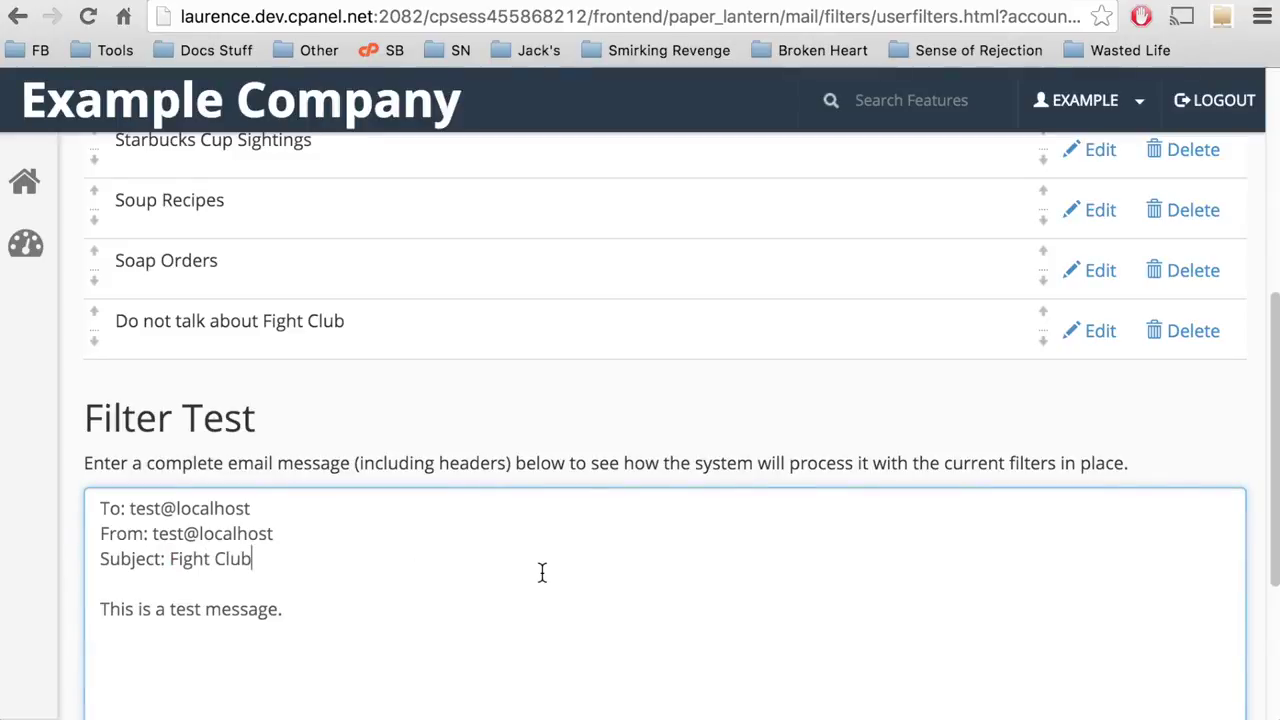
{"action": "scroll", "coordinate": [542, 572], "scroll_direction": "down", "scroll_amount": 3}
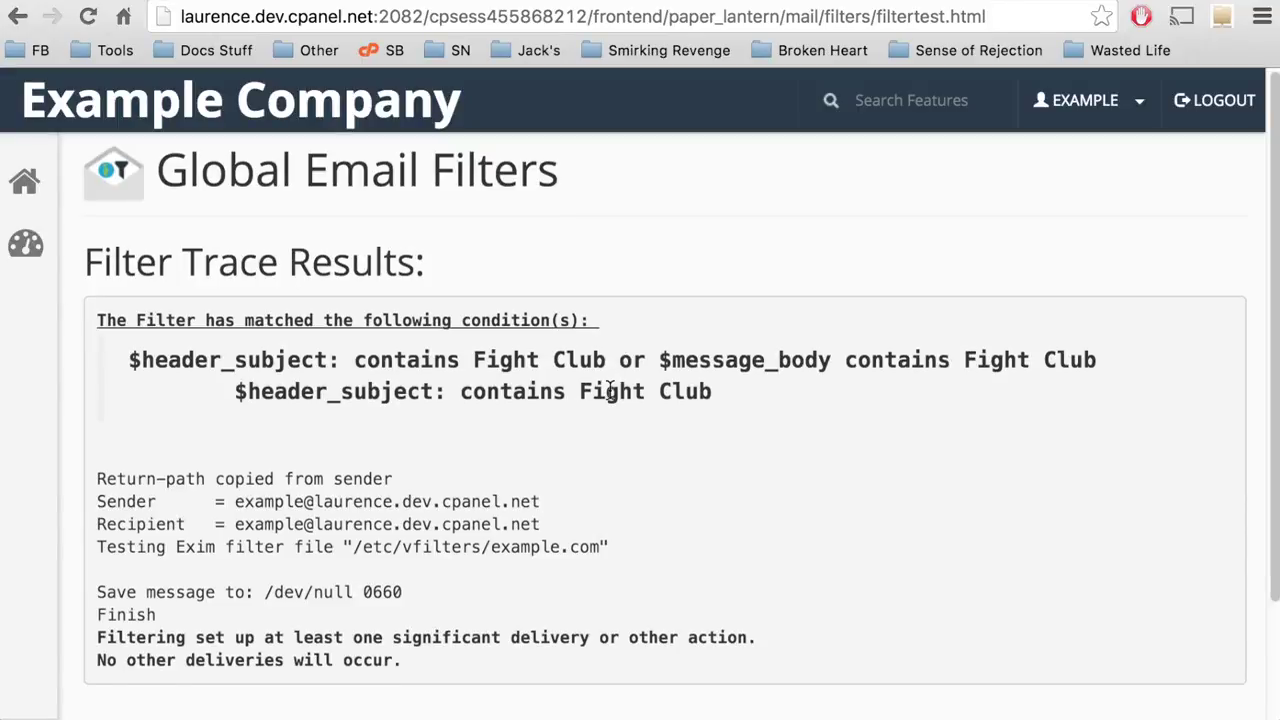
{"action": "scroll", "coordinate": [610, 390], "scroll_direction": "down", "scroll_amount": 1}
Return from the trace results to Current Filters and begin deleting the Fight Club filter.
{"action": "scroll", "coordinate": [370, 503], "scroll_direction": "down", "scroll_amount": 2}
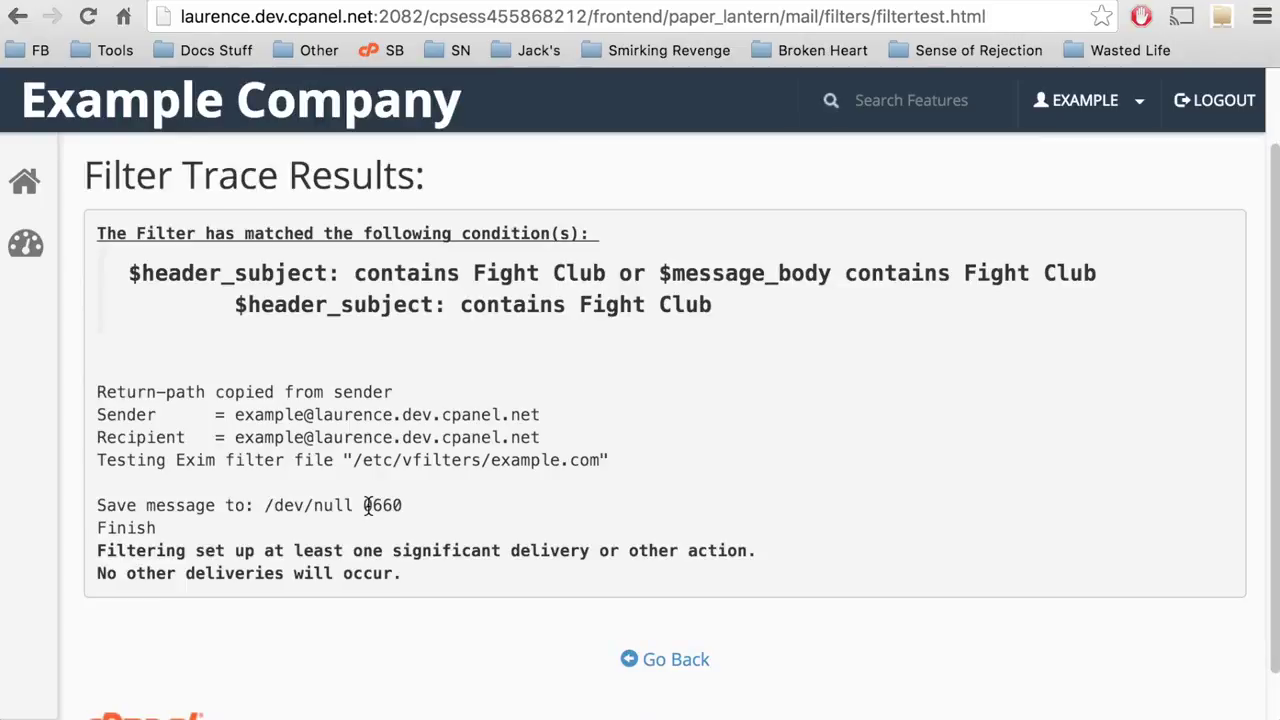
{"action": "left_click", "coordinate": [688, 662]}
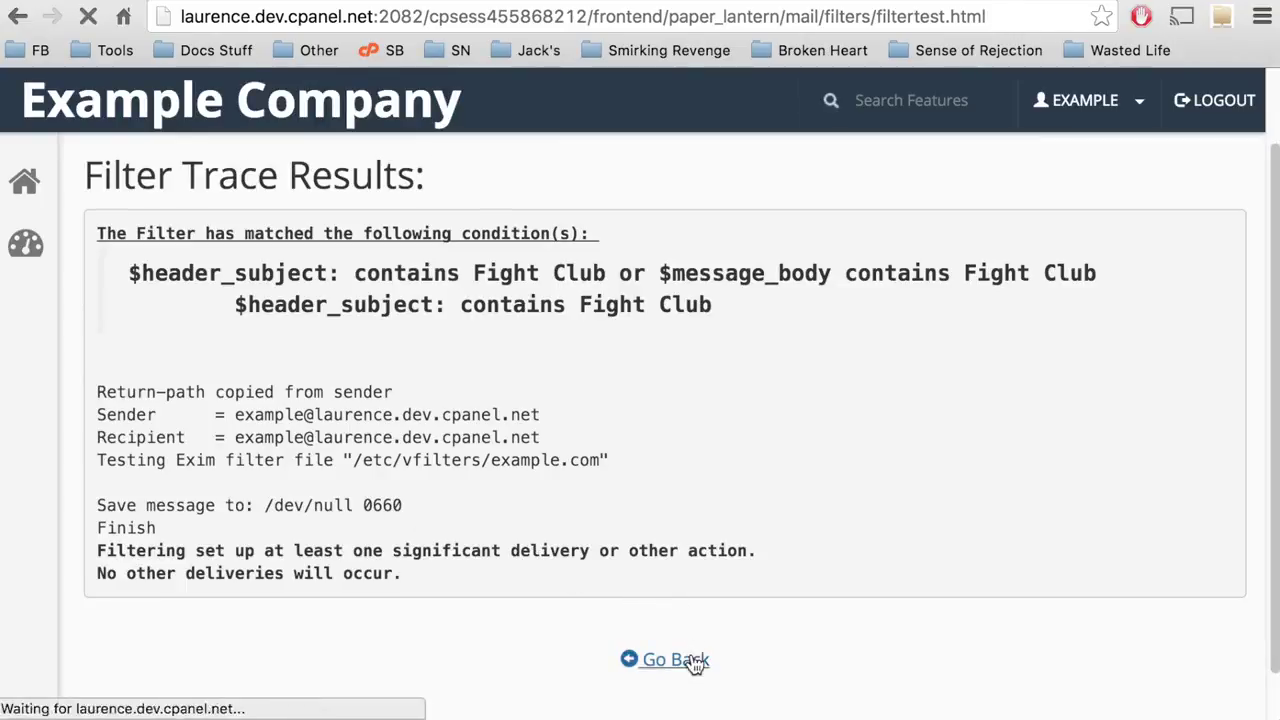
{"action": "scroll", "coordinate": [692, 664], "scroll_direction": "down", "scroll_amount": 5}
{"action": "scroll", "coordinate": [695, 665], "scroll_direction": "down", "scroll_amount": 2}
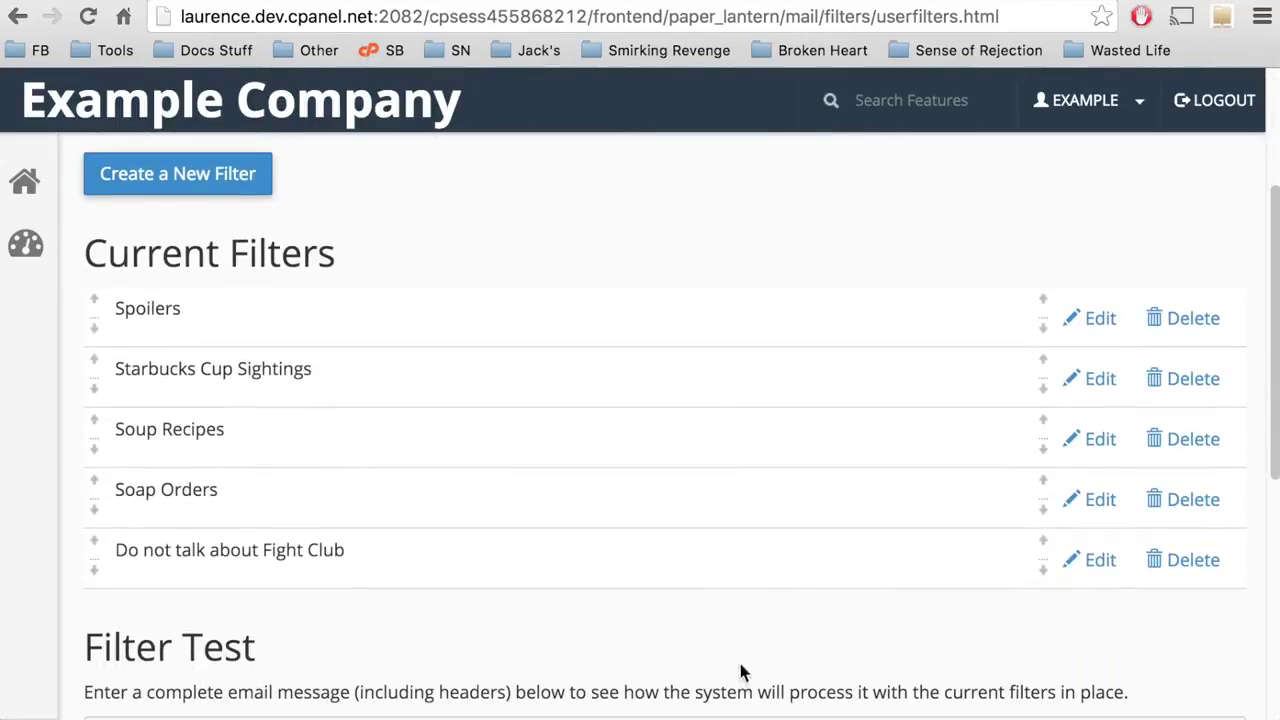
{"action": "left_click", "coordinate": [1193, 560]}
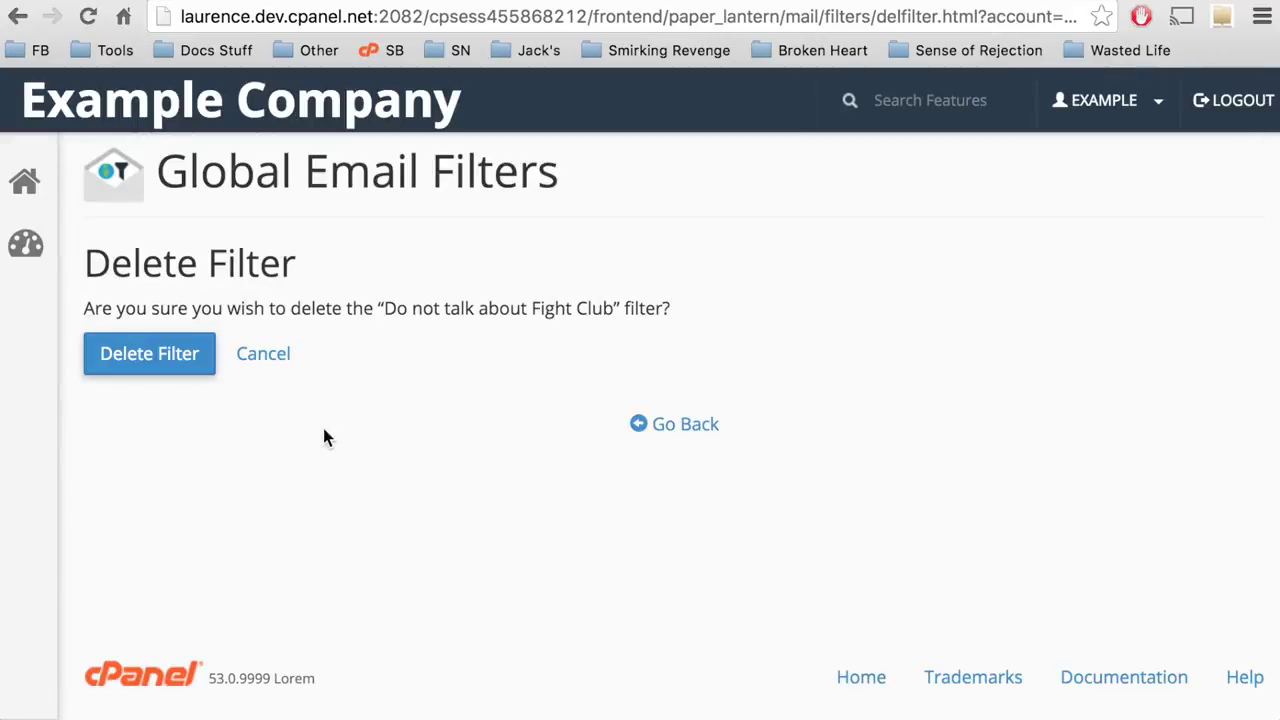
Confirm deleting 'Do not talk about Fight Club' and return to the Global Email Filters list.
{"action": "left_click", "coordinate": [181, 369]}
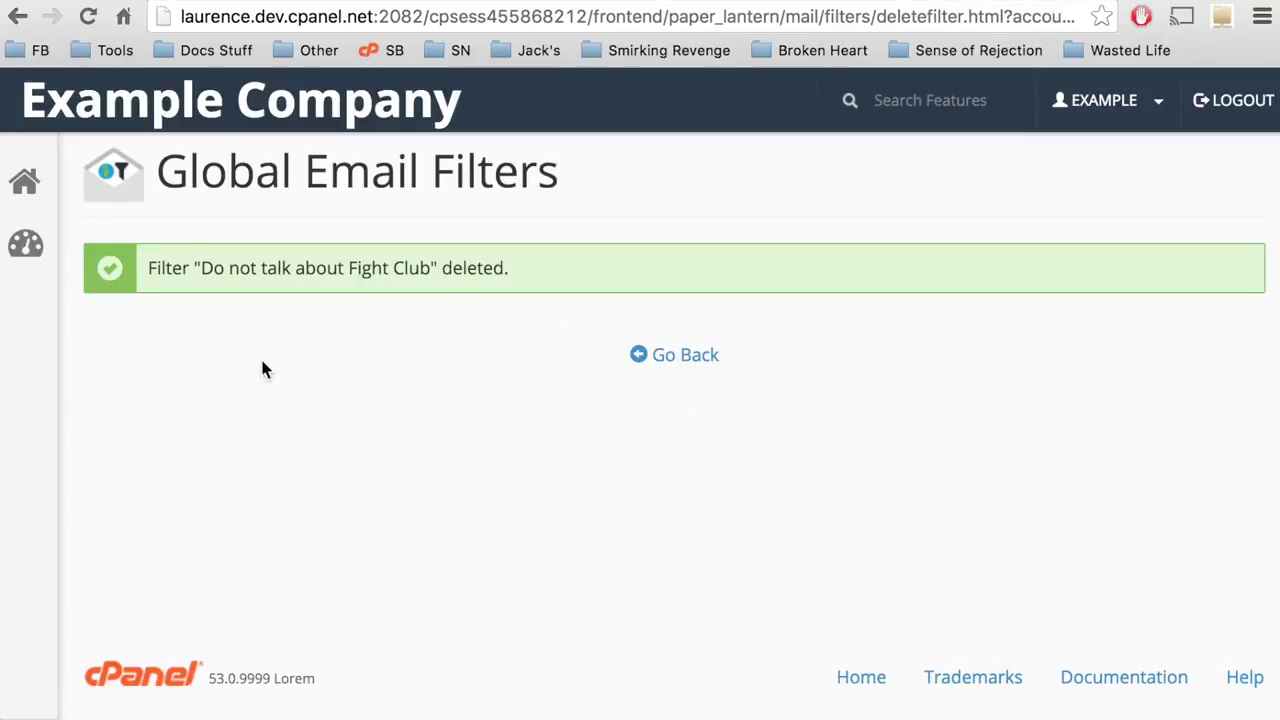
{"action": "left_click", "coordinate": [661, 358]}
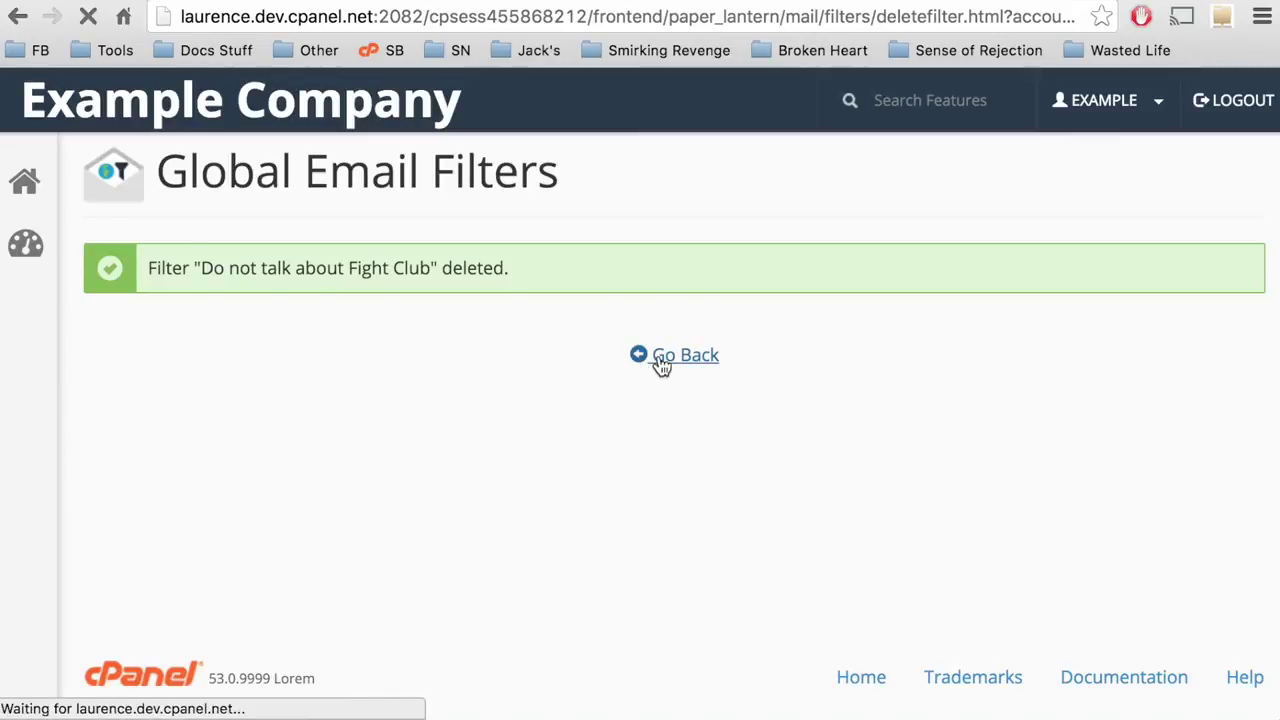